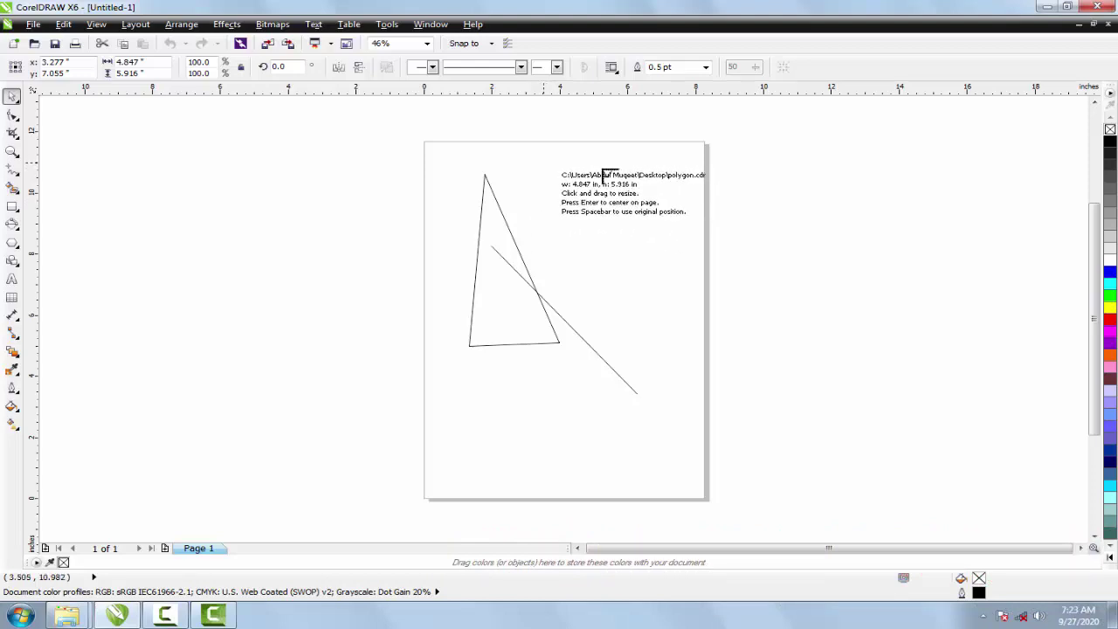
# Place the imported polygon.cdr drawing in the page's upper right area at about 2.64 by 3.23 inches.
pyautogui.moveTo(537, 157); pyautogui.dragTo(643, 250)
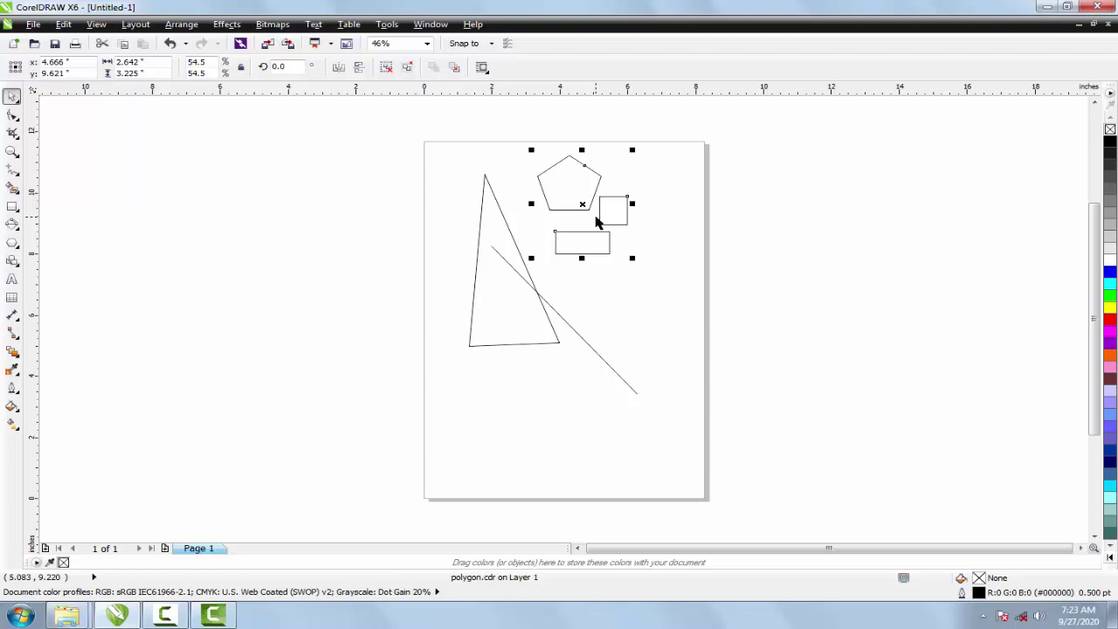
pyautogui.click(262, 175)
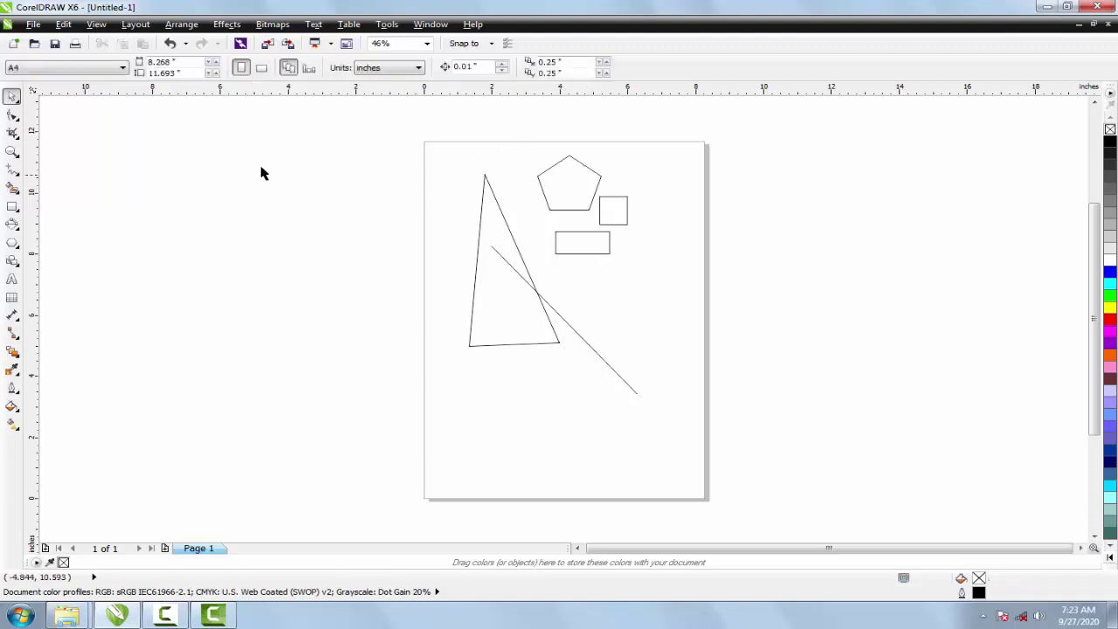
# Import Chrysanthemum.jpg from the Sample Pictures folder and place it at its original size over the page.
pyautogui.click(269, 45)
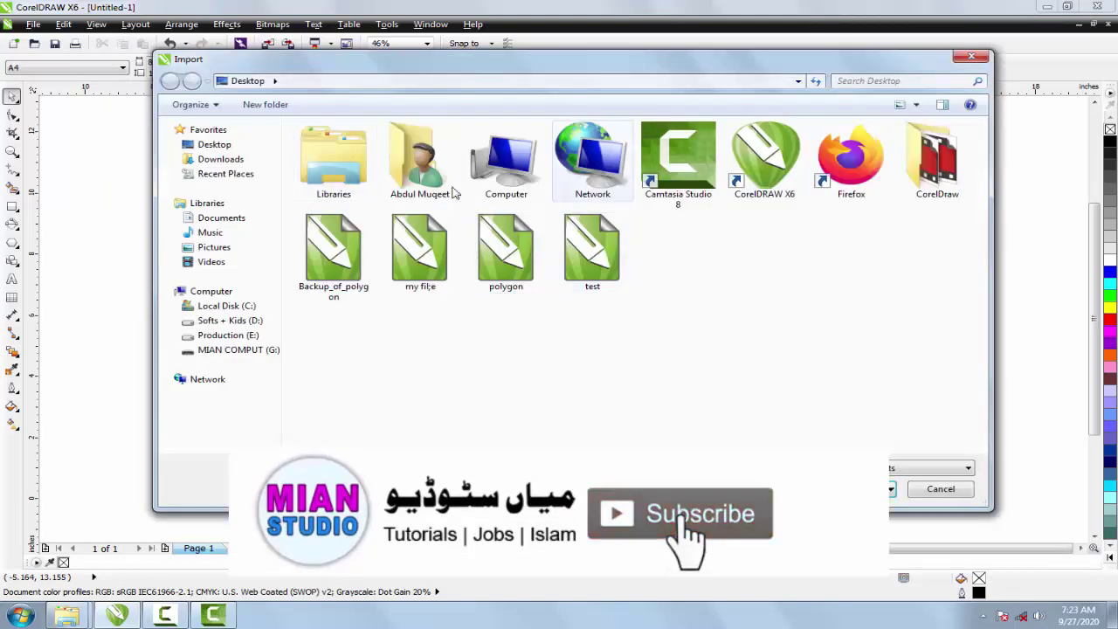
pyautogui.click(214, 249)
pyautogui.doubleClick(362, 215)
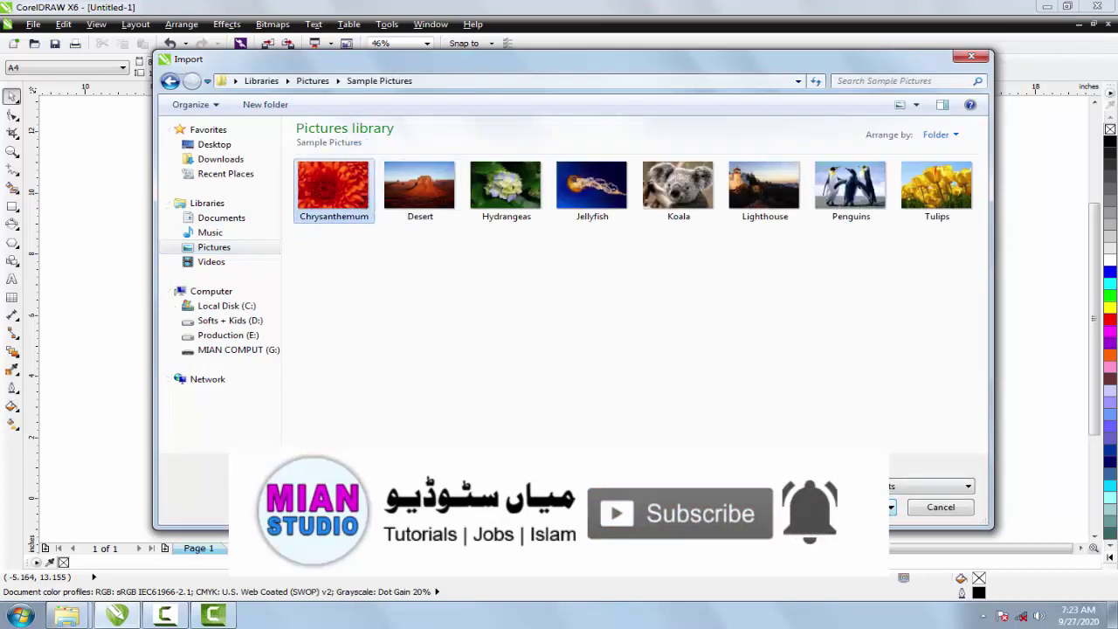
pyautogui.click(856, 507)
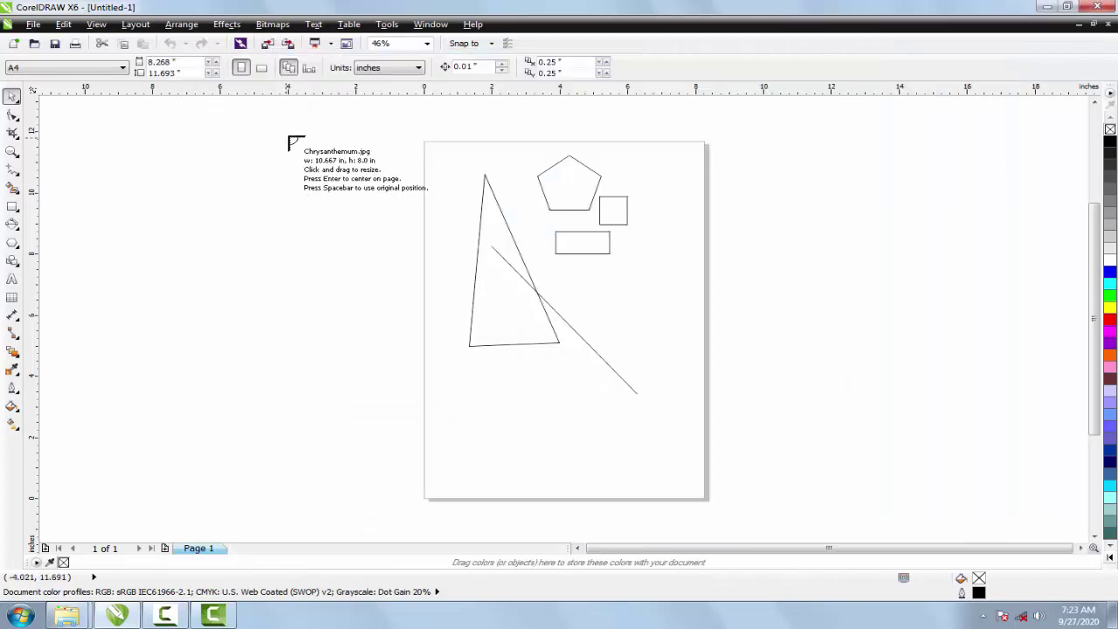
pyautogui.click(377, 182)
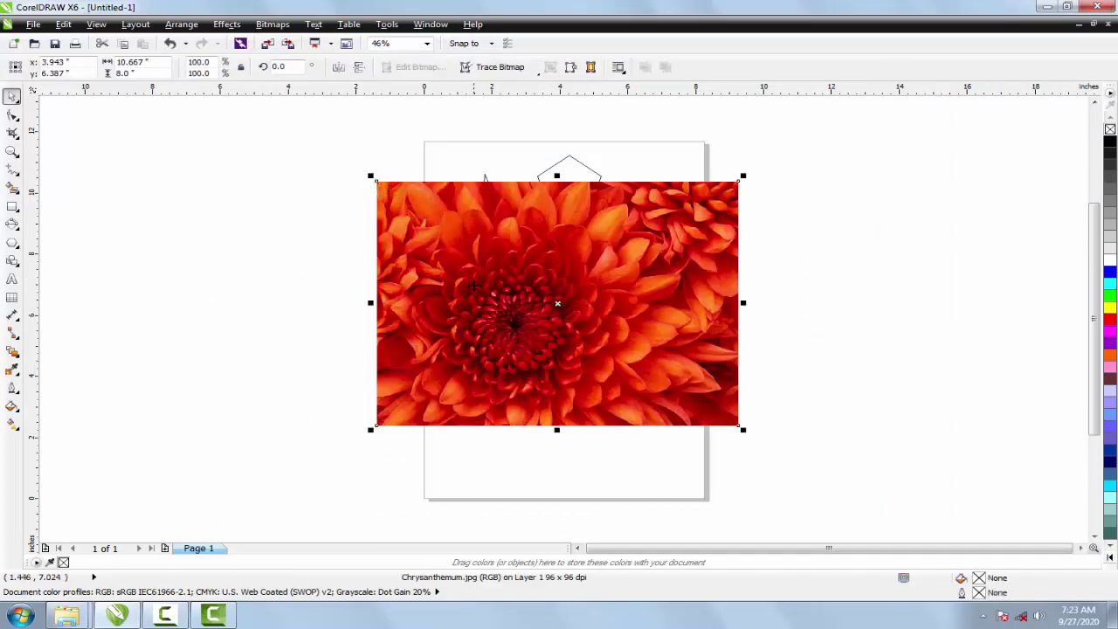
pyautogui.click(314, 268)
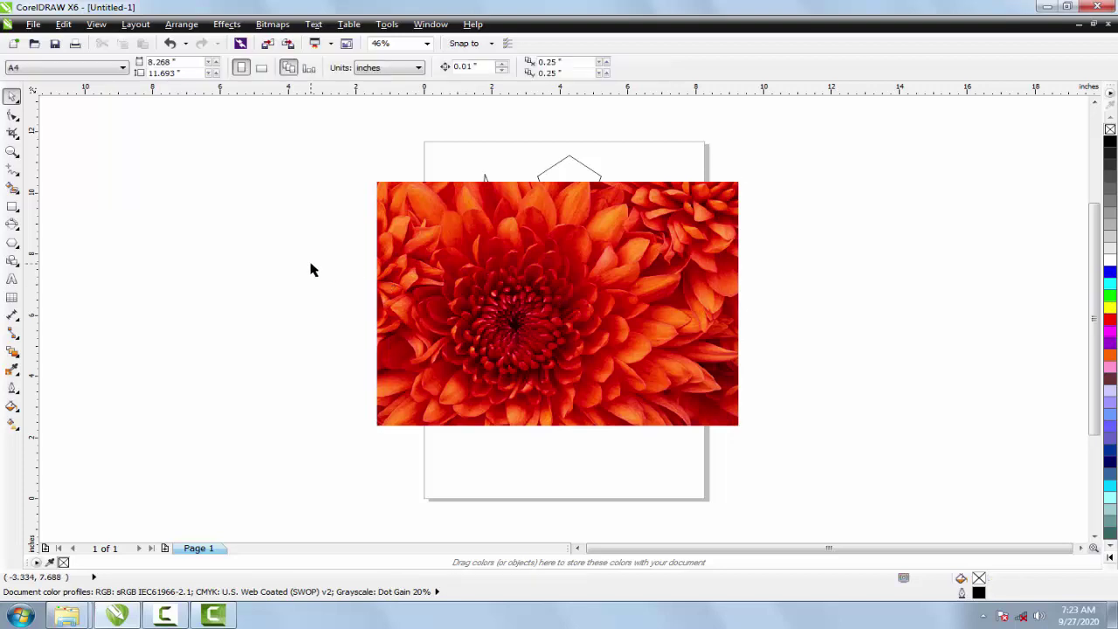
# Import the Desert, Jellyfish, Penguins and Tulips pictures together from Sample Pictures.
pyautogui.hotkey('ctrl', 'i')
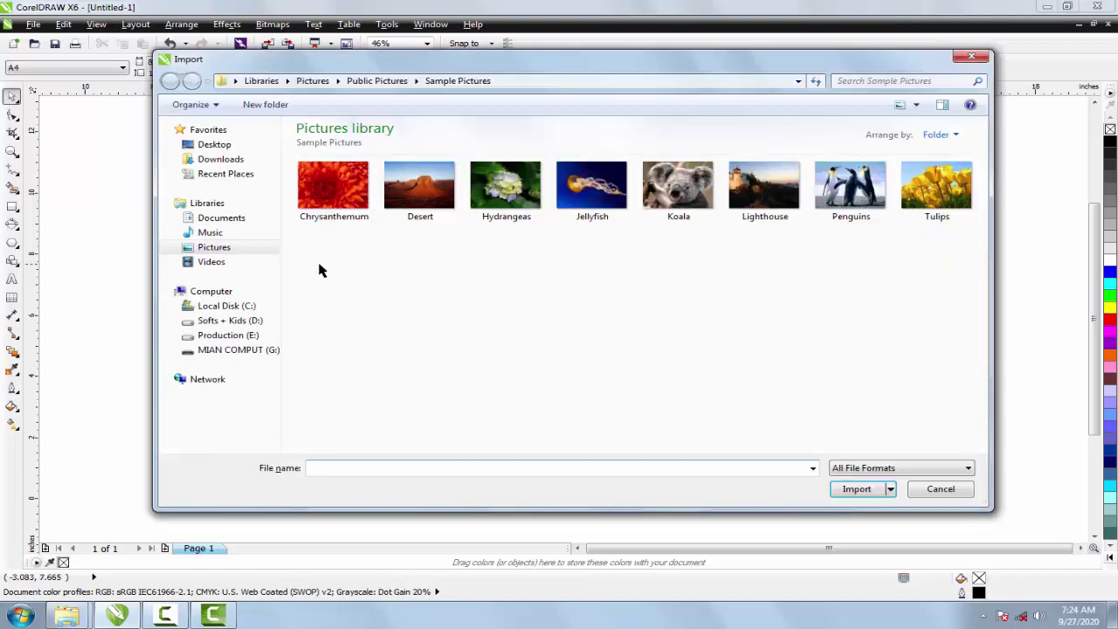
pyautogui.click(417, 197)
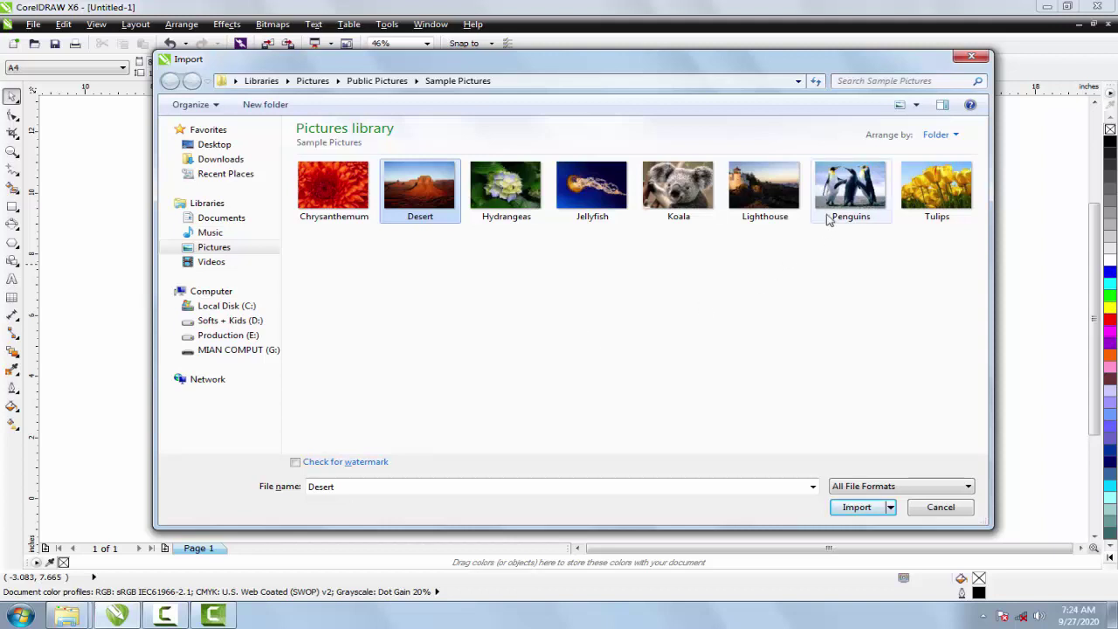
pyautogui.keyDown('ctrl'); pyautogui.click(847, 190); pyautogui.keyUp('ctrl')
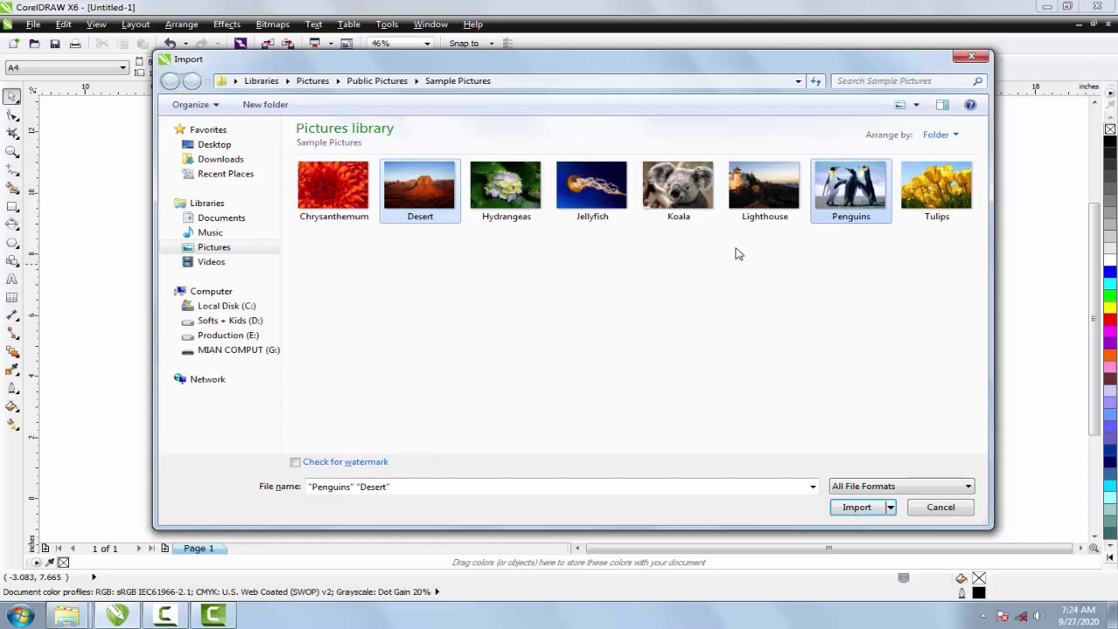
pyautogui.keyDown('ctrl'); pyautogui.click(942, 184); pyautogui.keyUp('ctrl')
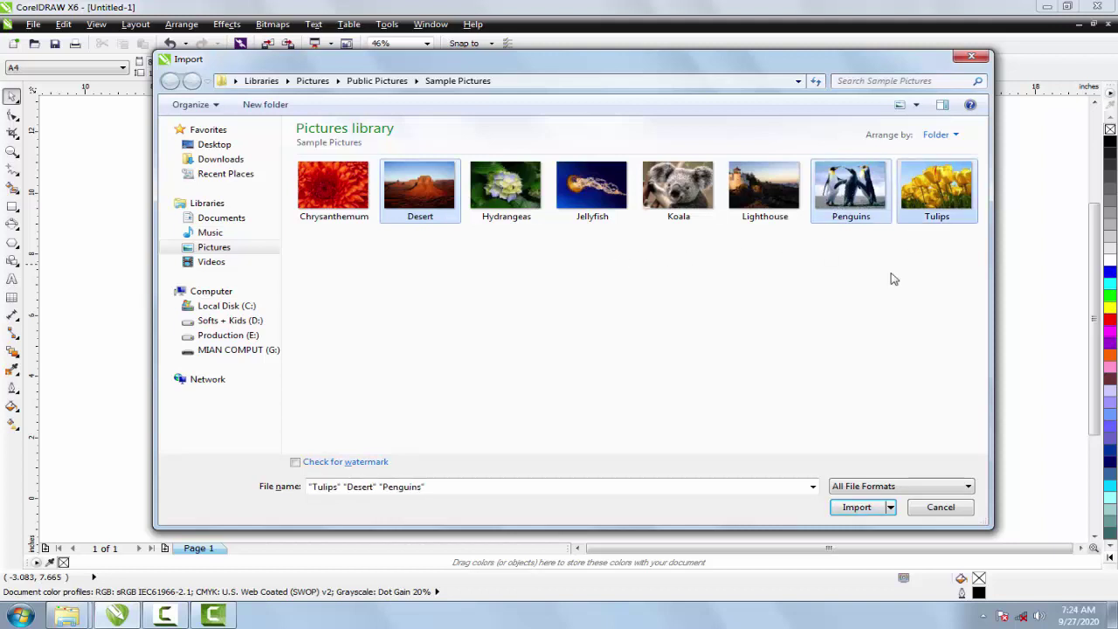
pyautogui.keyDown('ctrl'); pyautogui.click(590, 194); pyautogui.keyUp('ctrl')
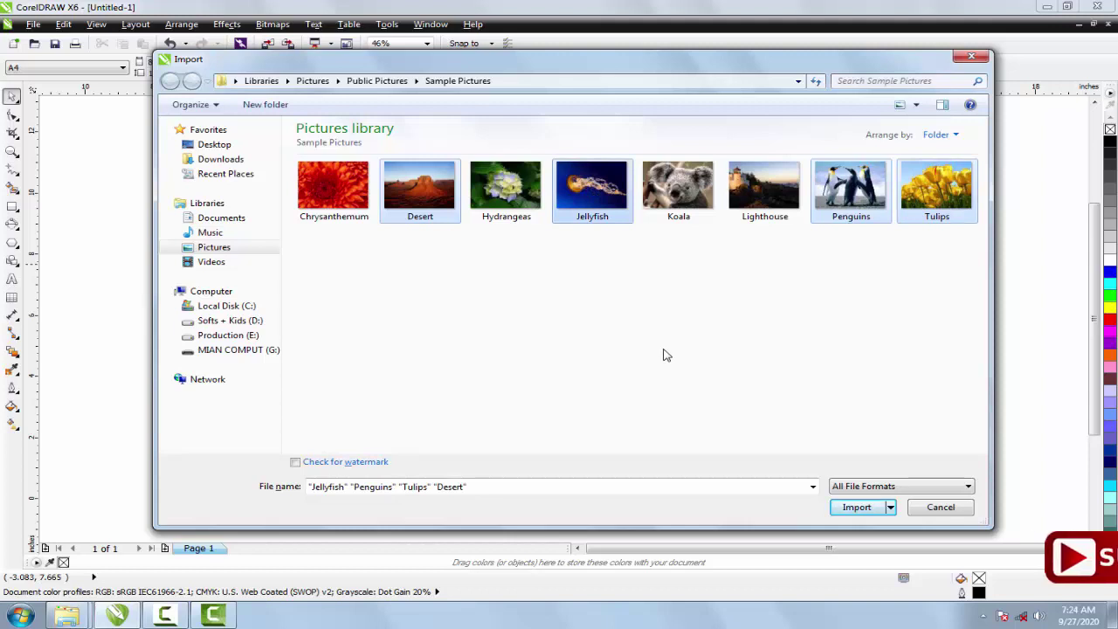
pyautogui.click(856, 508)
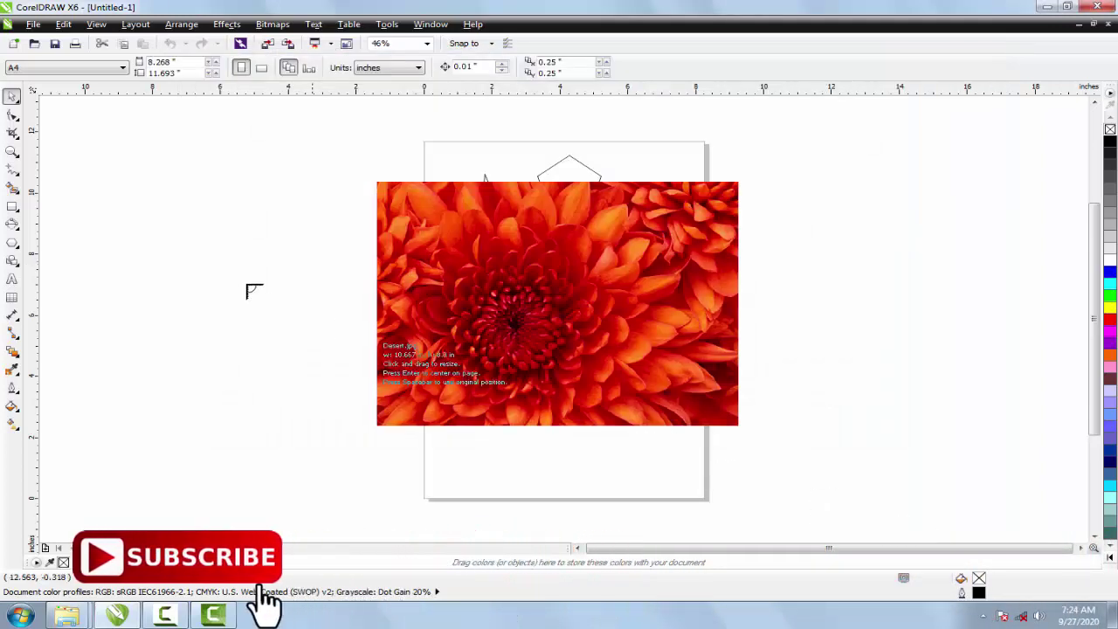
# Place the Desert, Jellyfish, Penguins and Tulips pictures in a row left of the page, each about 2.1 inches wide.
pyautogui.moveTo(71, 175); pyautogui.dragTo(145, 259)
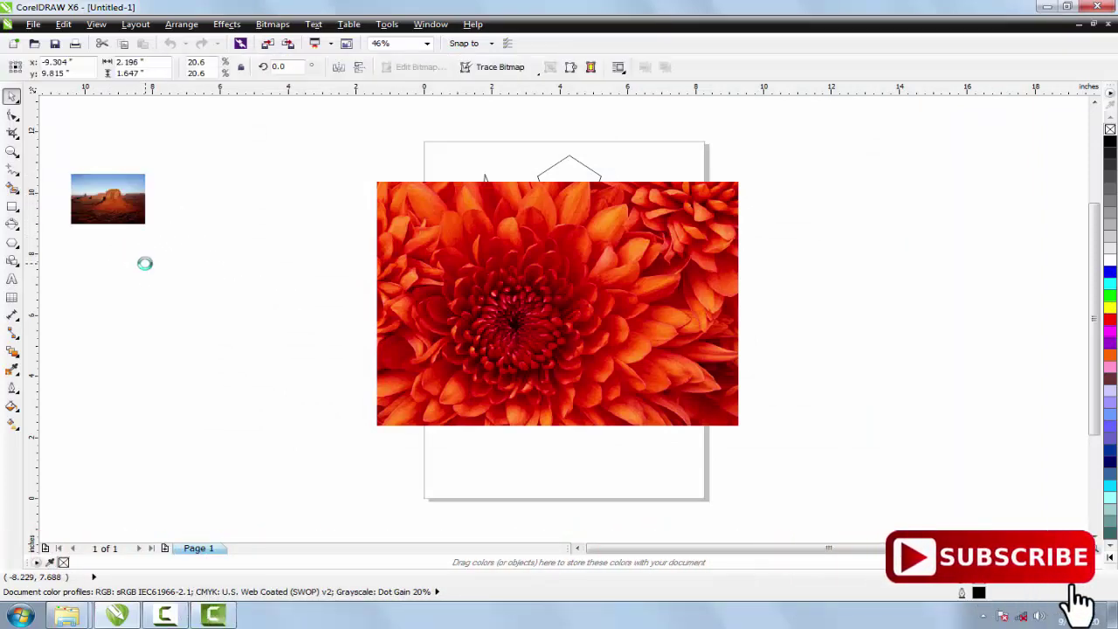
pyautogui.moveTo(146, 173); pyautogui.dragTo(215, 250)
pyautogui.moveTo(221, 177); pyautogui.dragTo(285, 259)
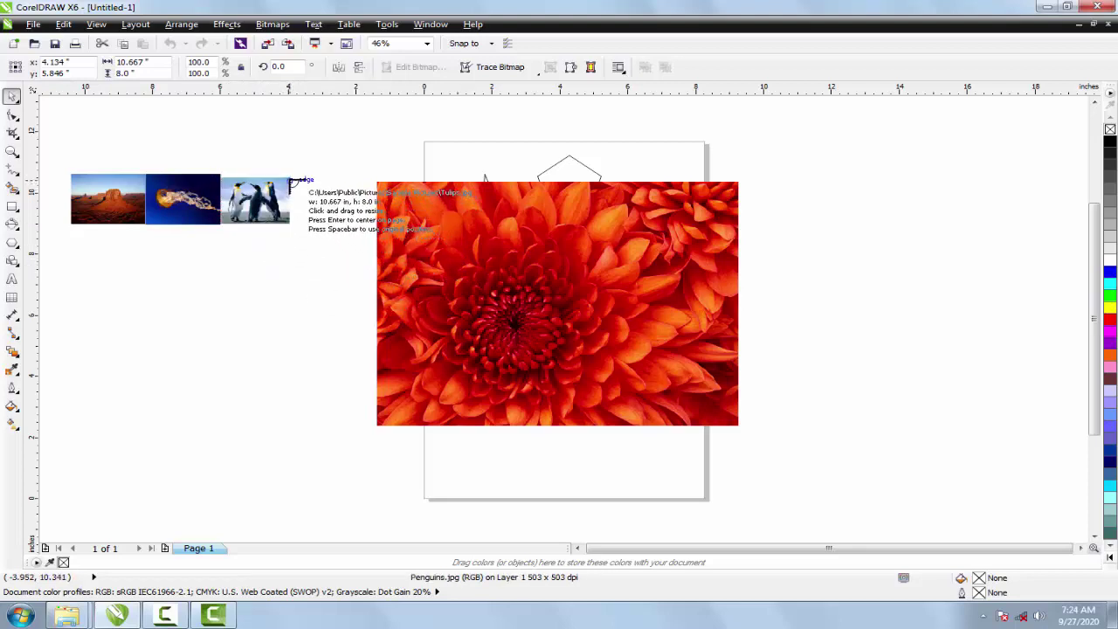
pyautogui.moveTo(292, 179); pyautogui.dragTo(352, 251)
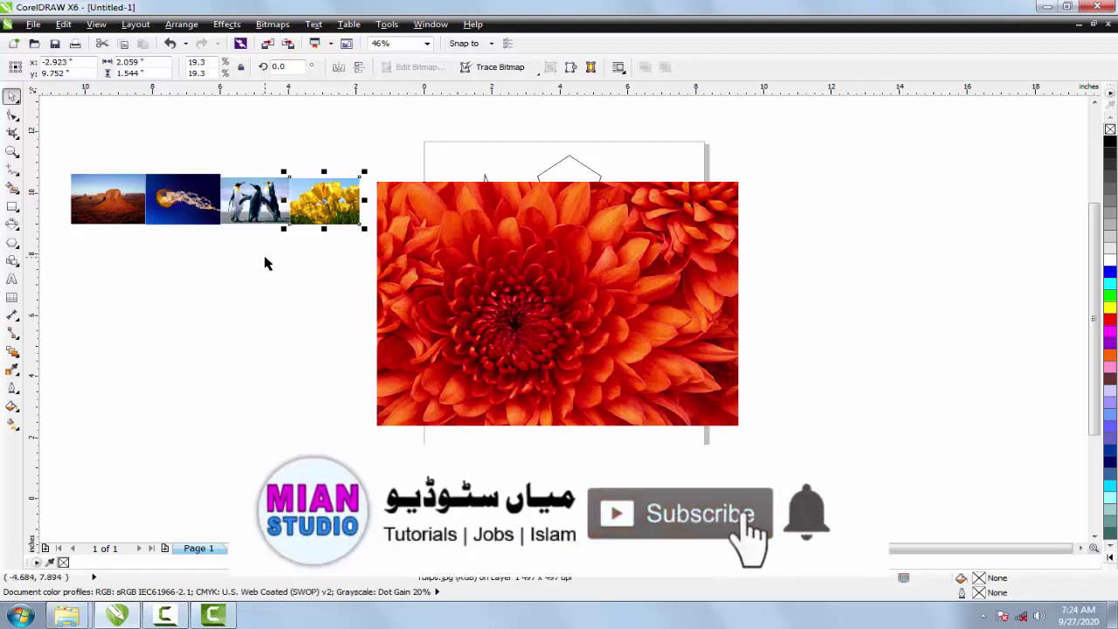
# Delete the large Chrysanthemum picture covering the page.
pyautogui.click(470, 256)
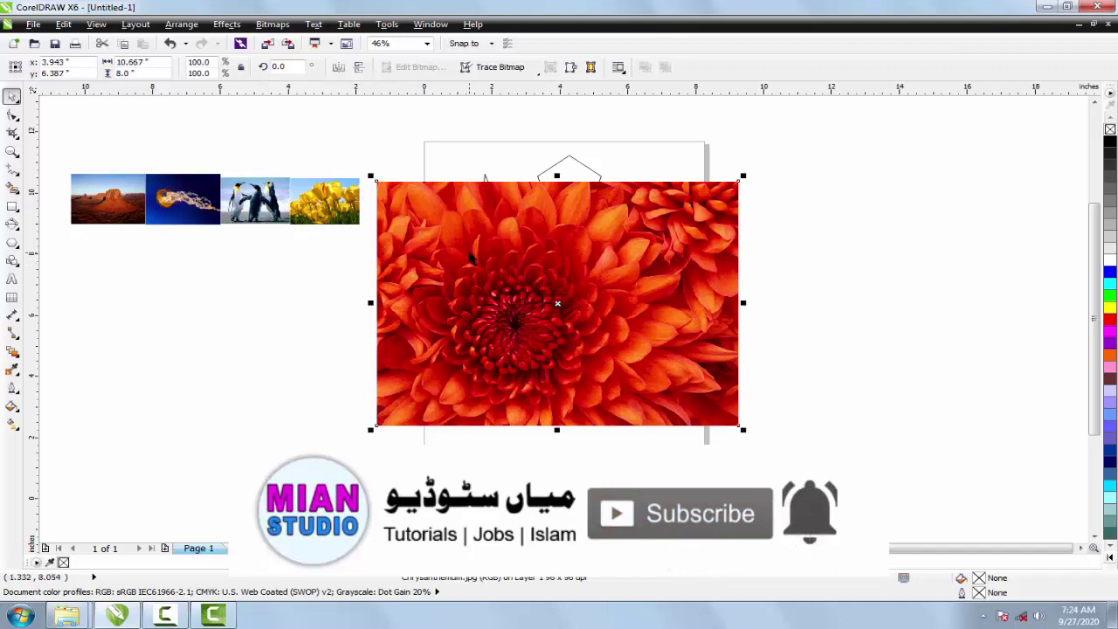
pyautogui.press('Delete')
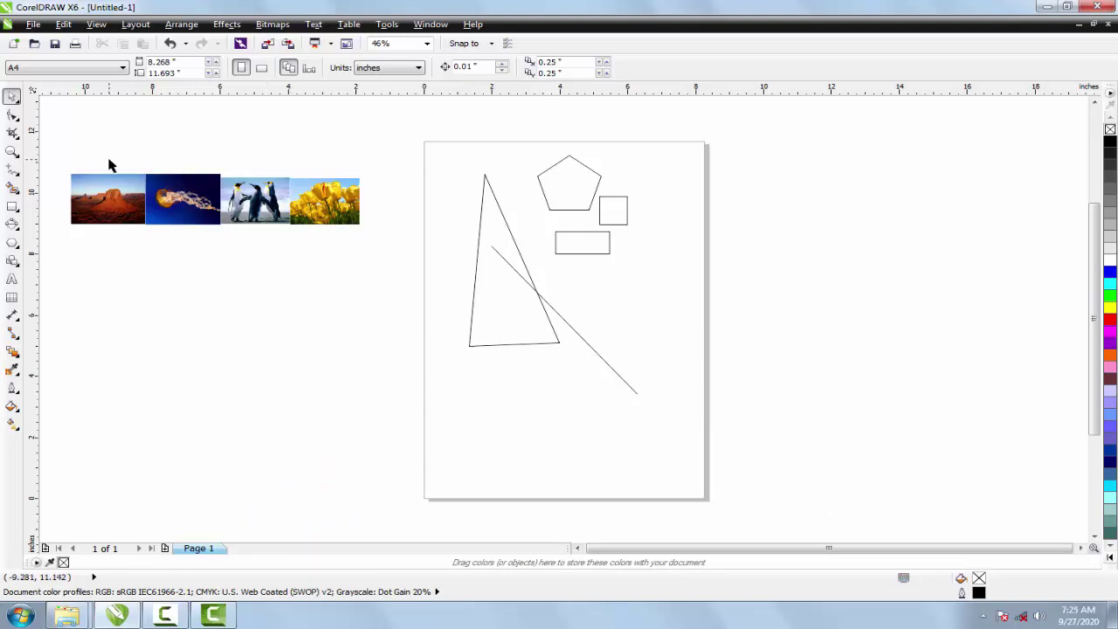
# Move the row of four pictures onto the lower part of the page, beneath the line and triangle.
pyautogui.moveTo(62, 147); pyautogui.dragTo(346, 261)
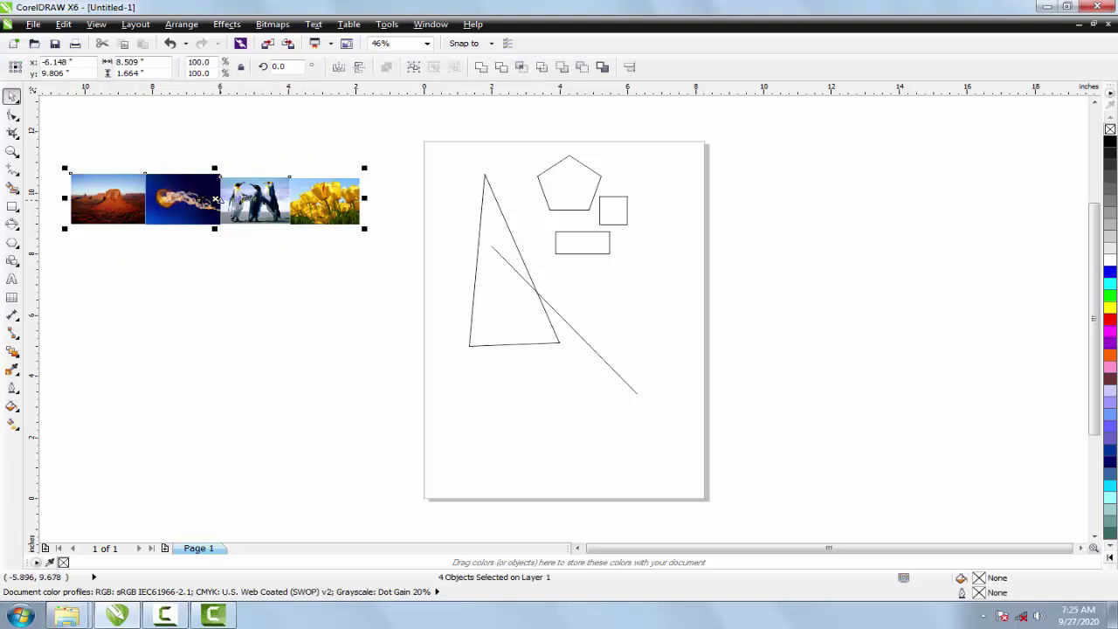
pyautogui.moveTo(192, 198); pyautogui.dragTo(543, 425)
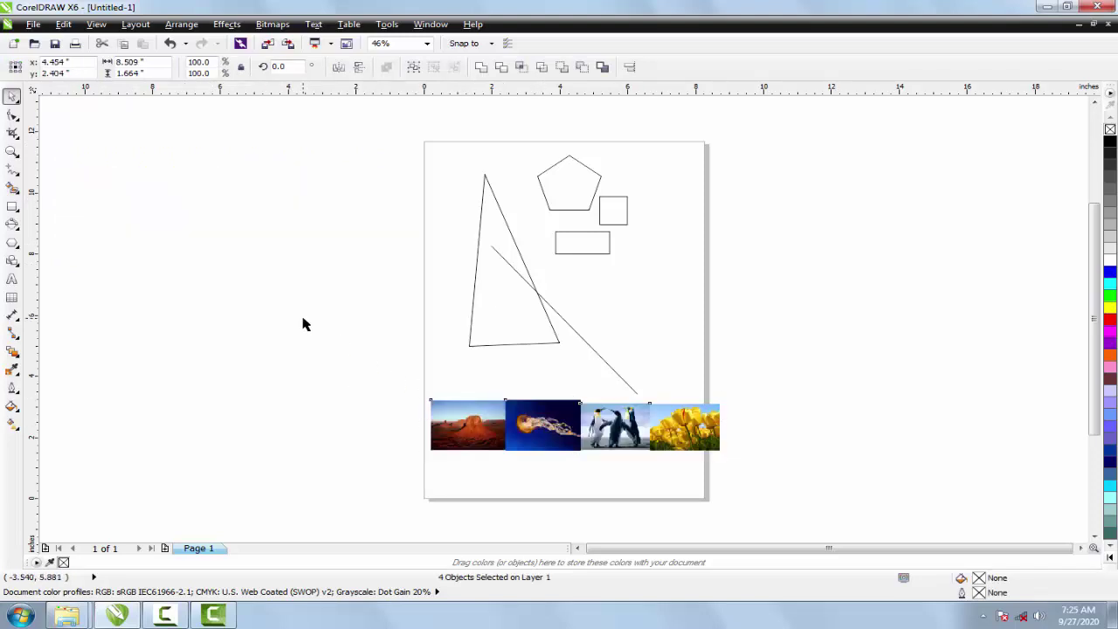
pyautogui.click(302, 322)
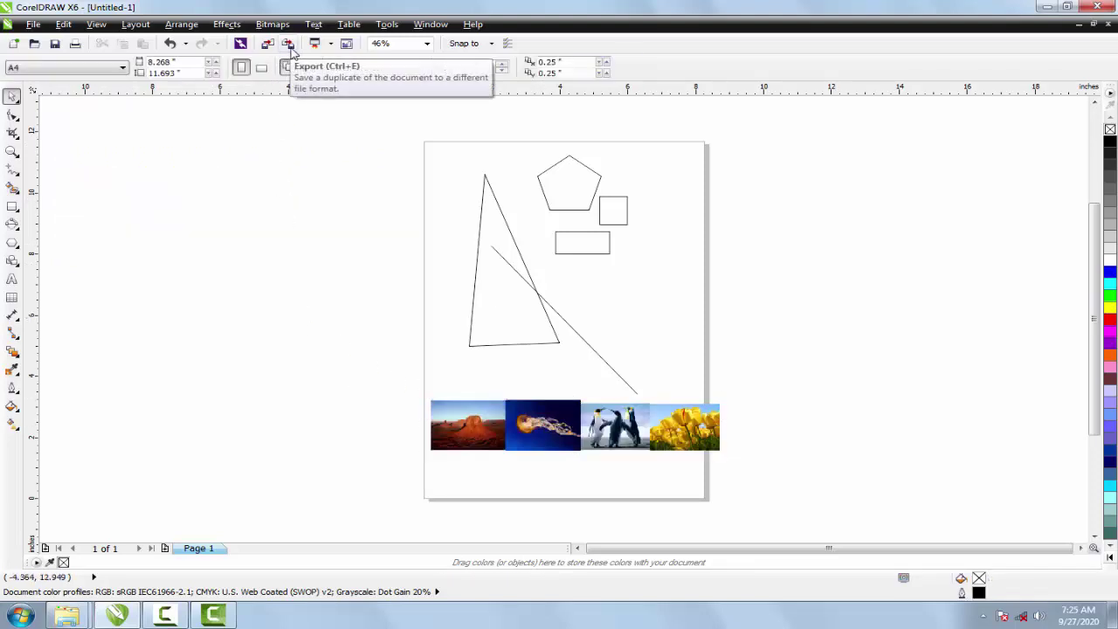
# Start an export of the document to the Desktop with the file name "my doc".
pyautogui.hotkey('ctrl', 'e')
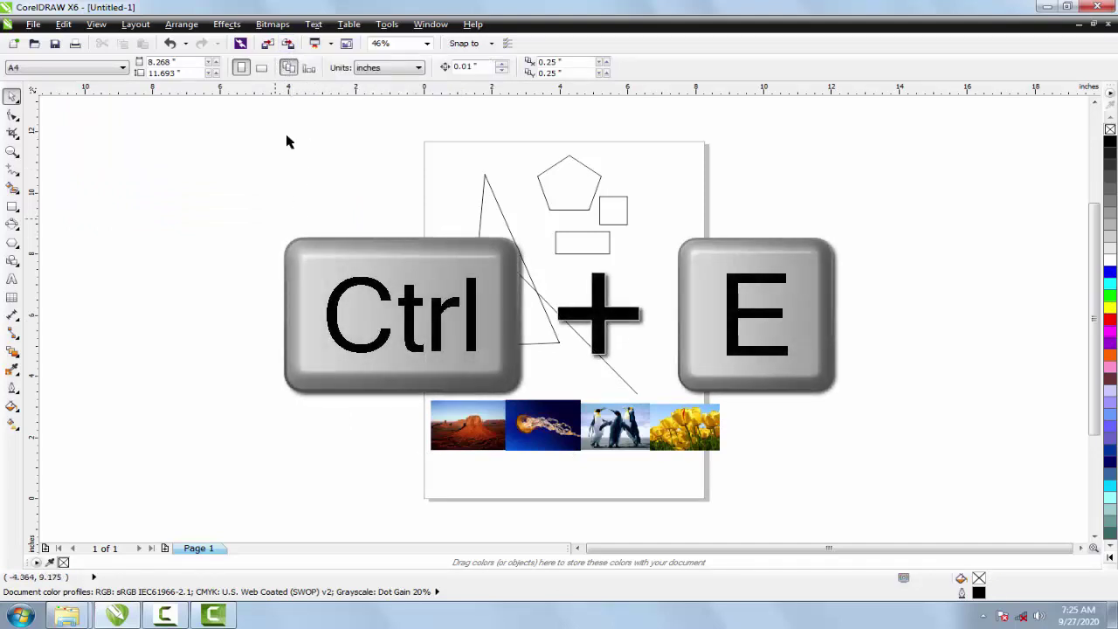
pyautogui.click(290, 45)
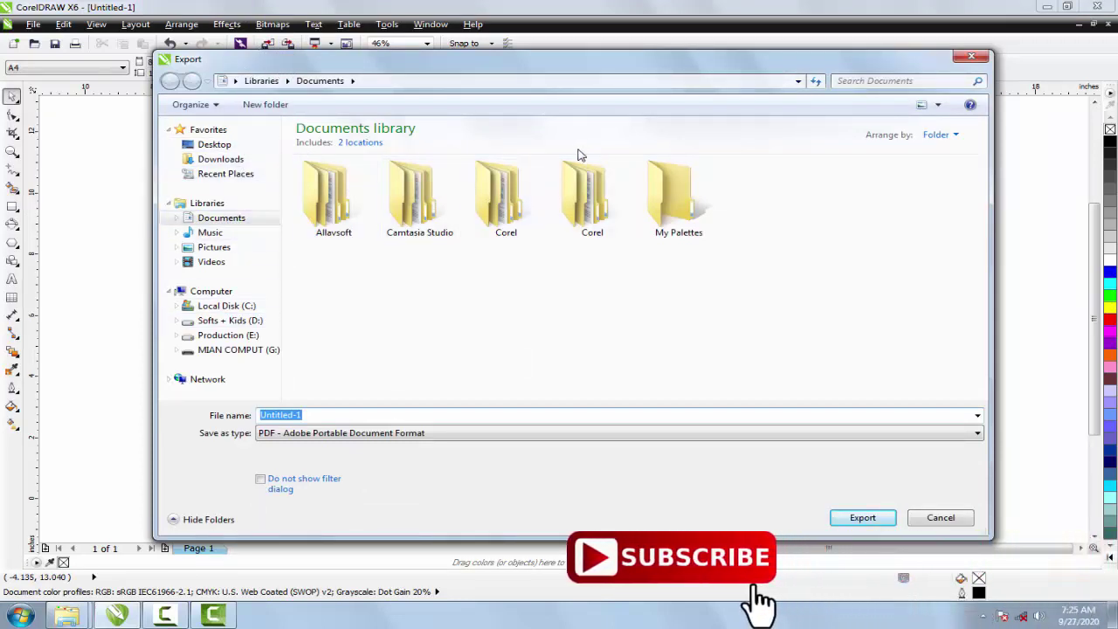
pyautogui.click(216, 146)
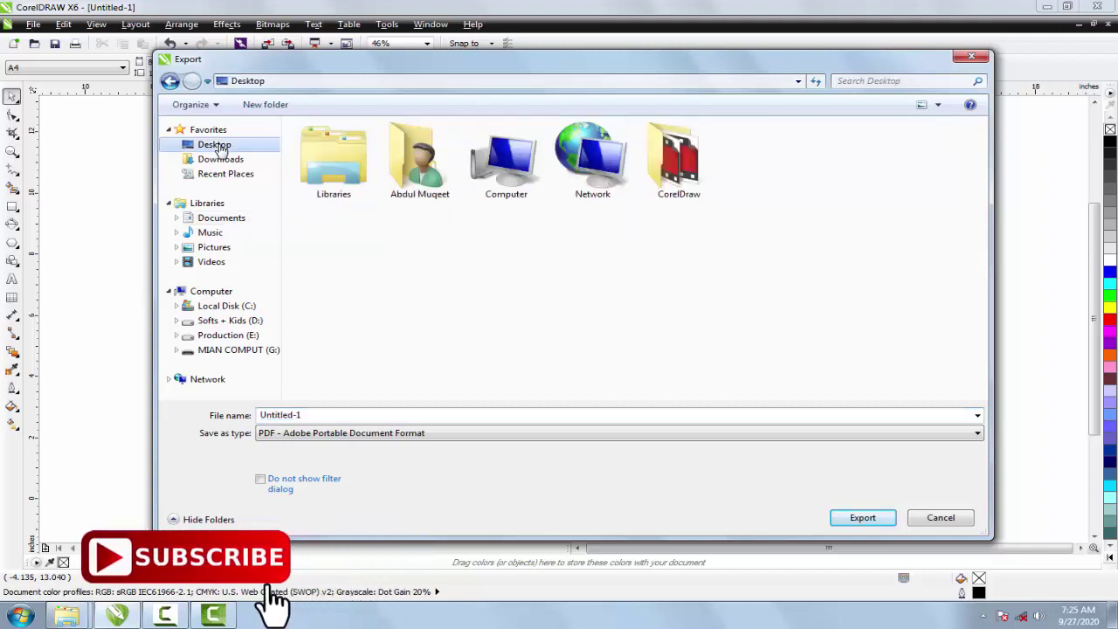
pyautogui.click(310, 416)
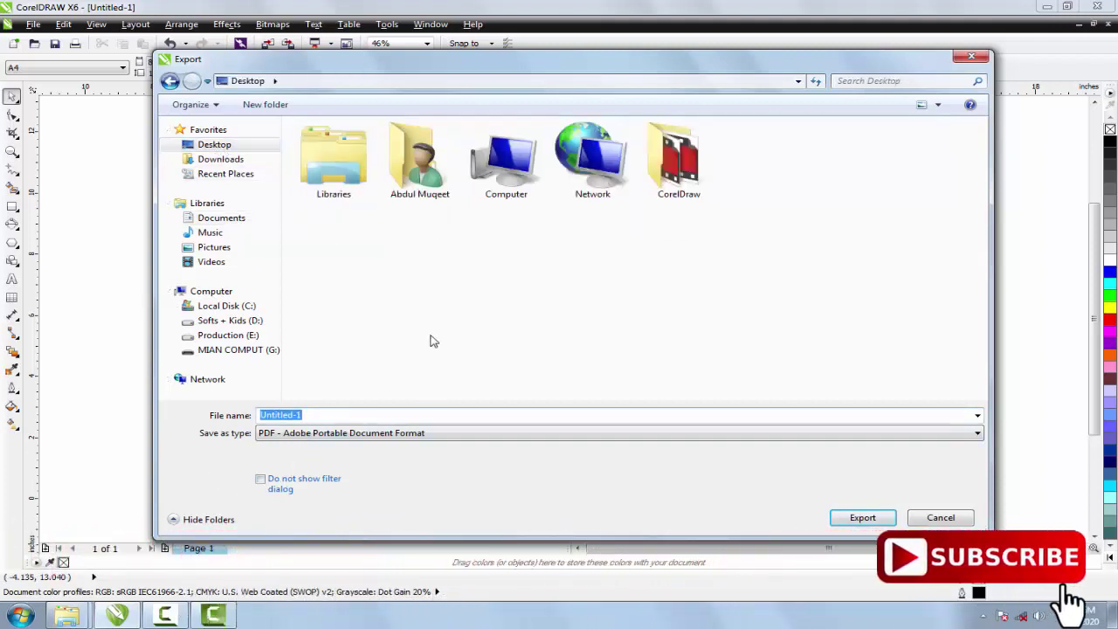
pyautogui.write('my doc')
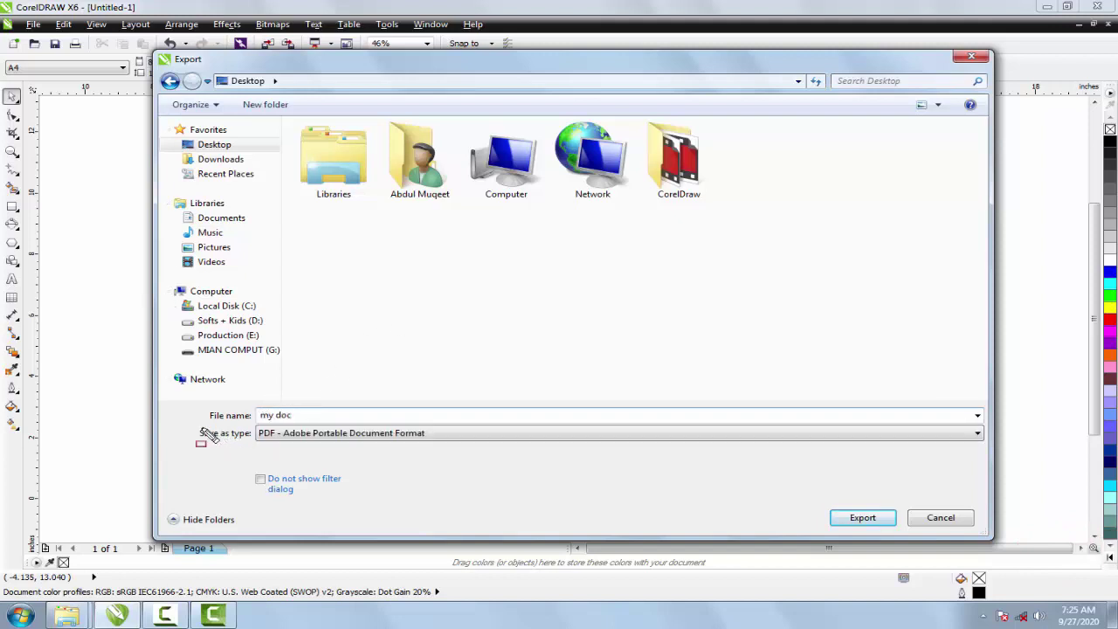
pyautogui.moveTo(189, 424)
pyautogui.mouseDown()
pyautogui.moveTo(491, 449)
pyautogui.moveTo(899, 444)
pyautogui.moveTo(1005, 465)
pyautogui.mouseUp()
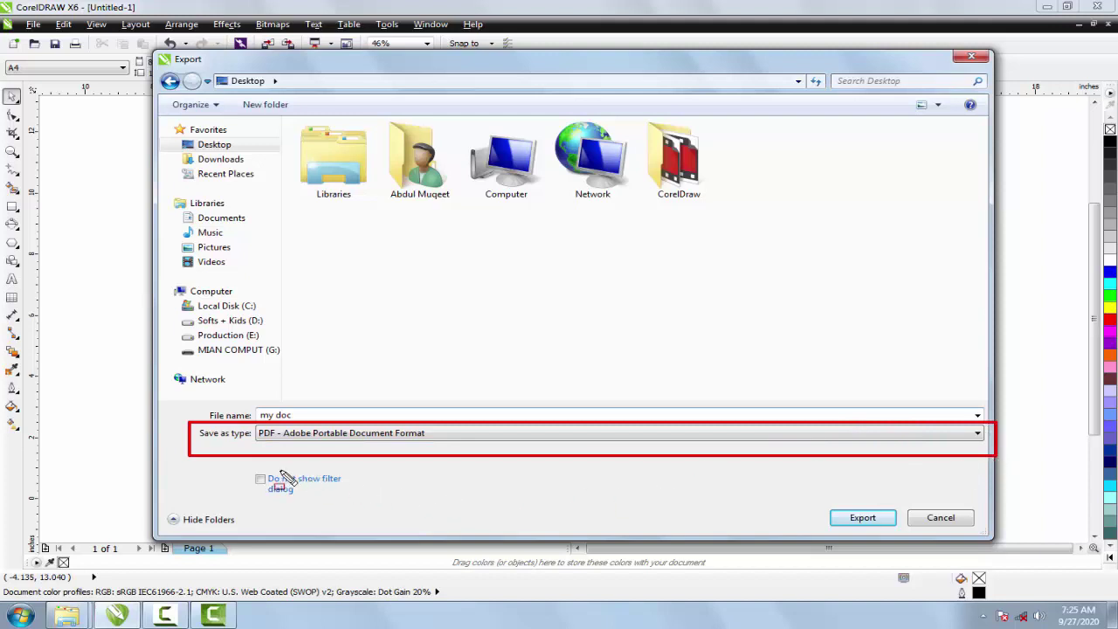
pyautogui.press('Escape')
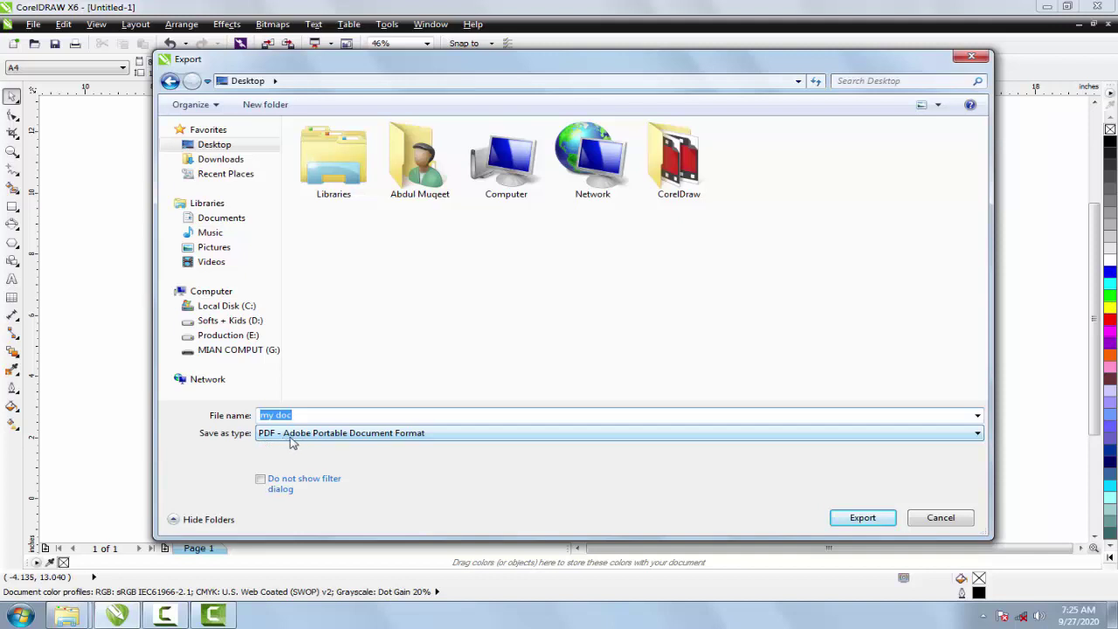
# Choose JPG - JPEG Bitmaps as the export format, review the JPEG export settings and cancel the export.
pyautogui.click(722, 436)
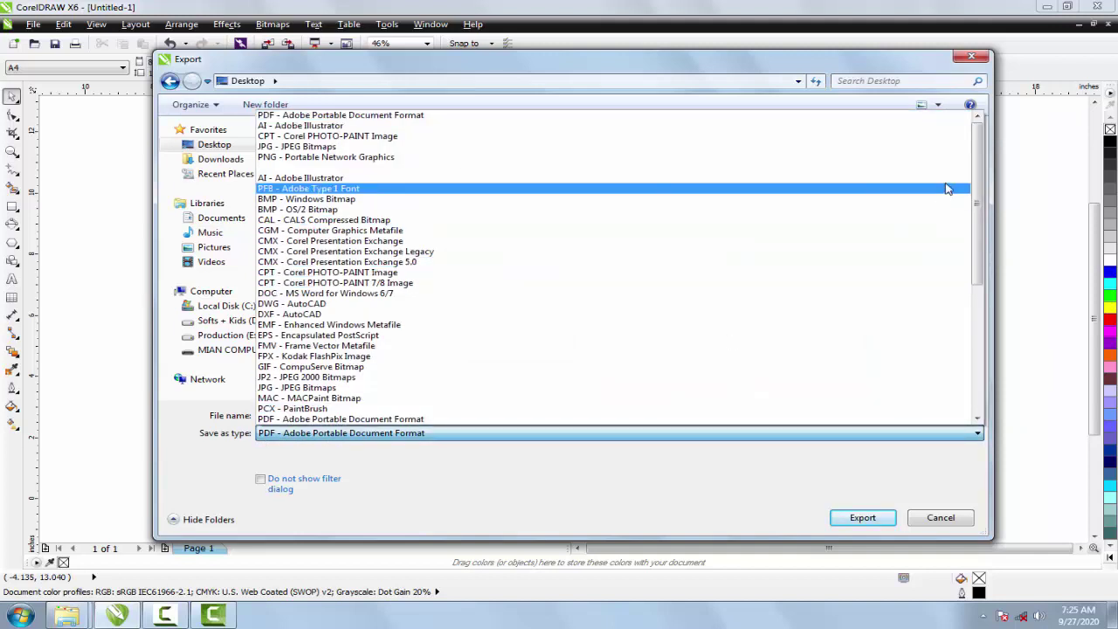
pyautogui.moveTo(981, 147); pyautogui.dragTo(978, 230)
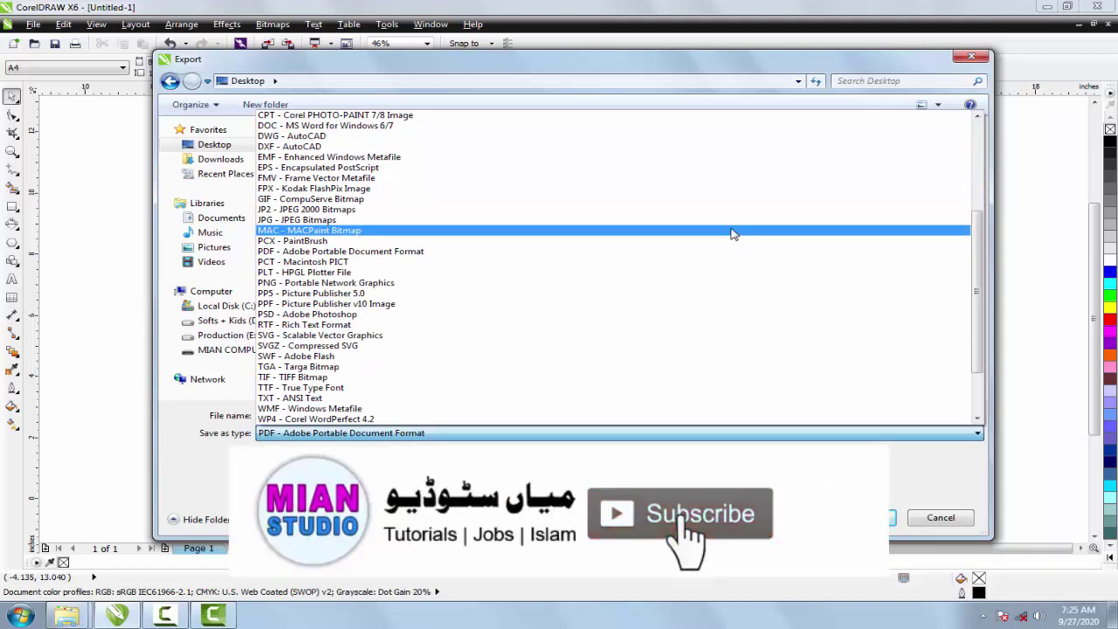
pyautogui.scroll(5, 733, 234)
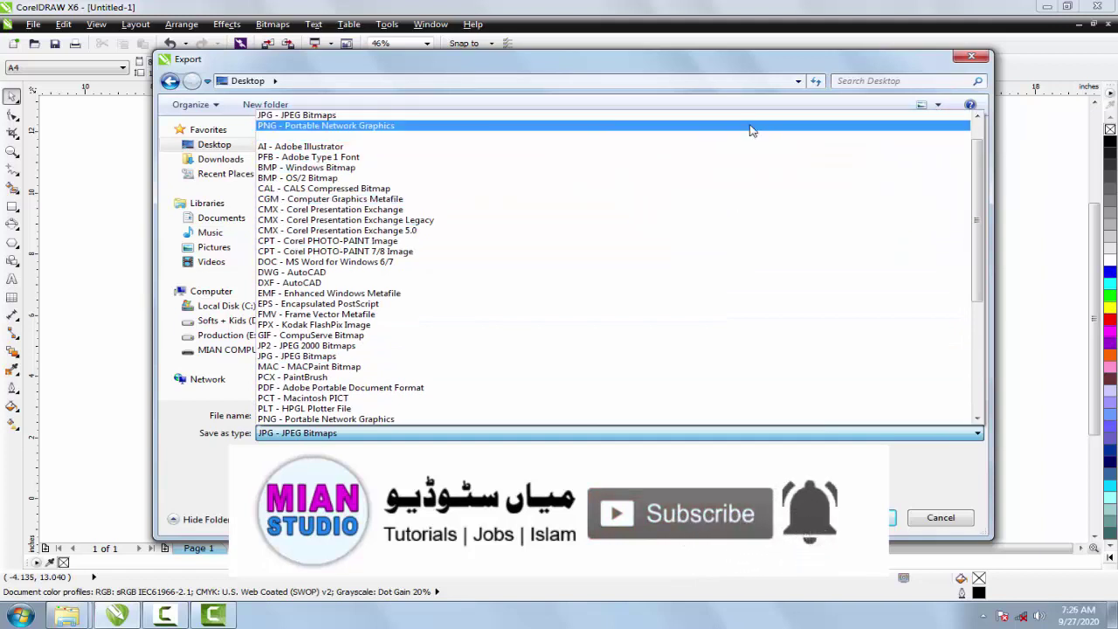
pyautogui.click(289, 115)
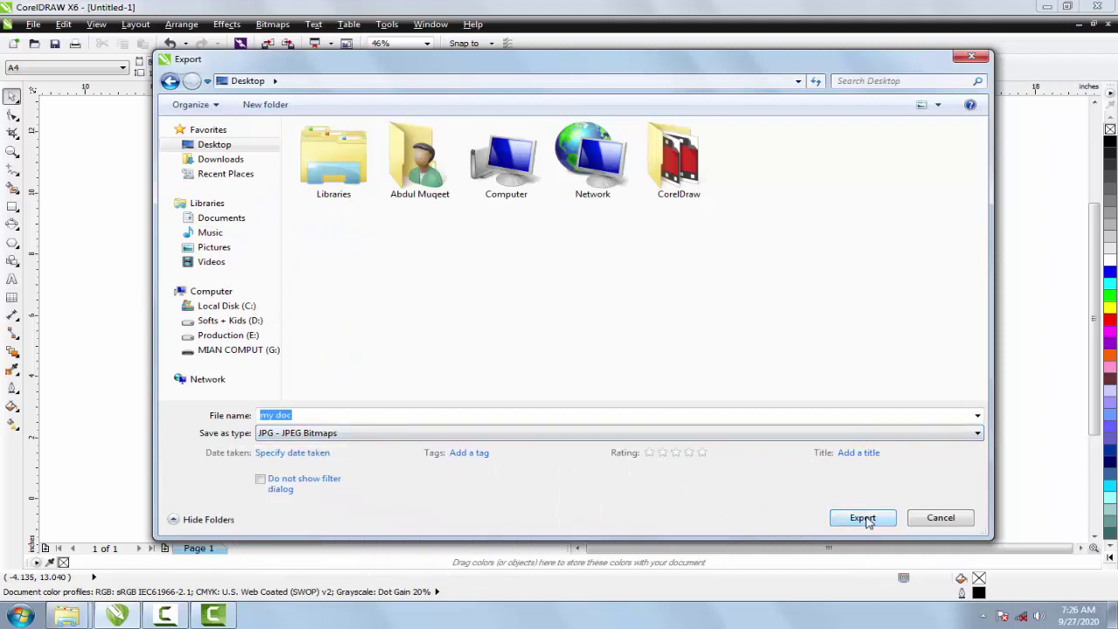
pyautogui.click(864, 519)
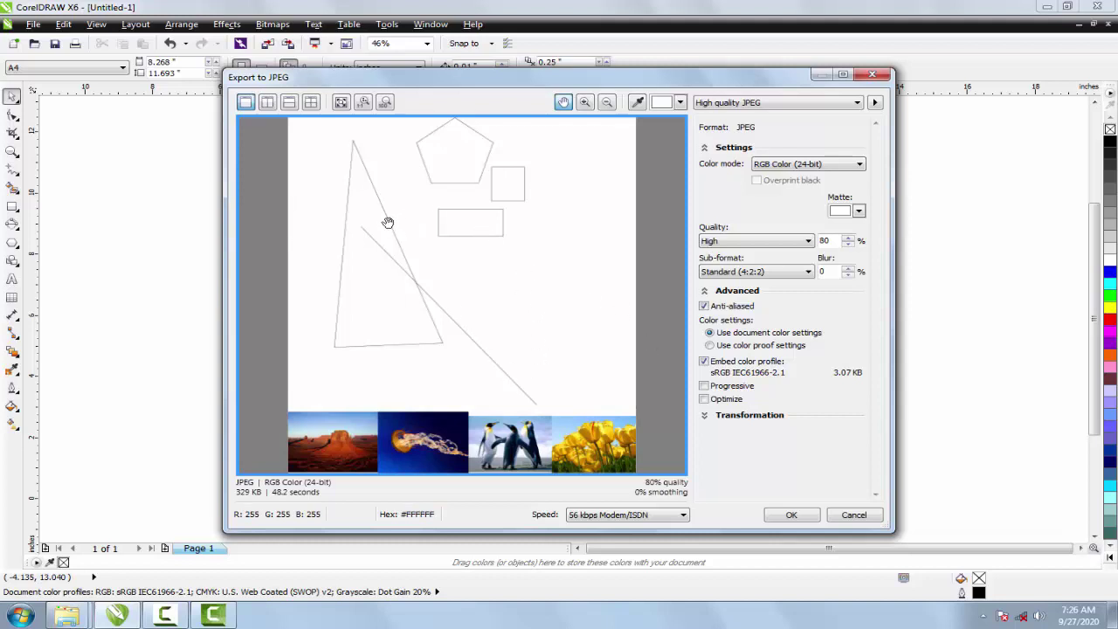
pyautogui.click(855, 515)
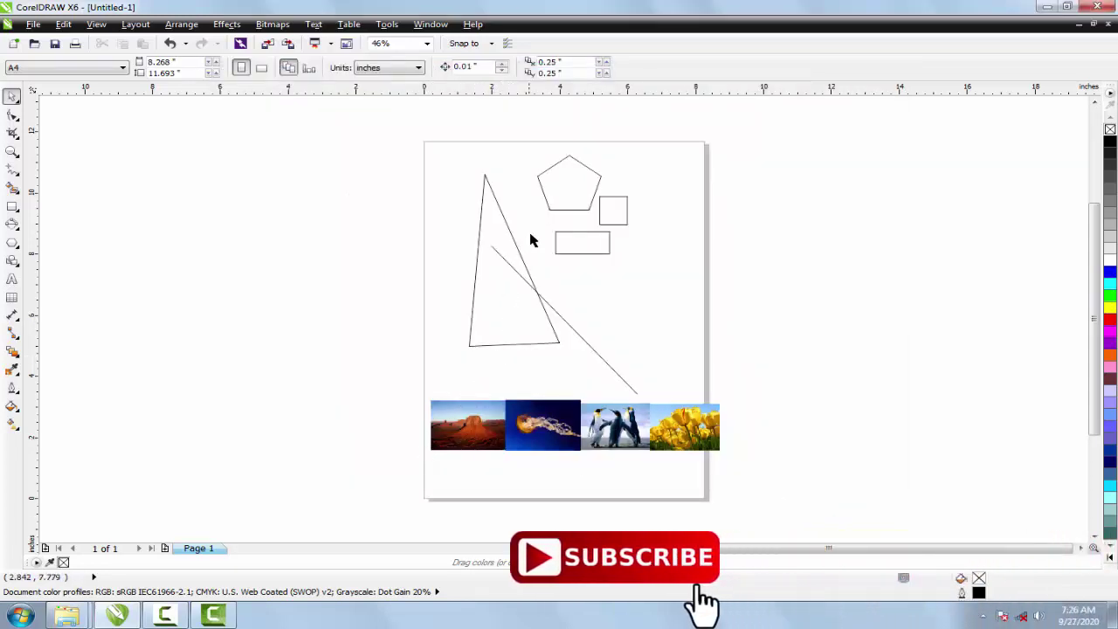
pyautogui.click(576, 166)
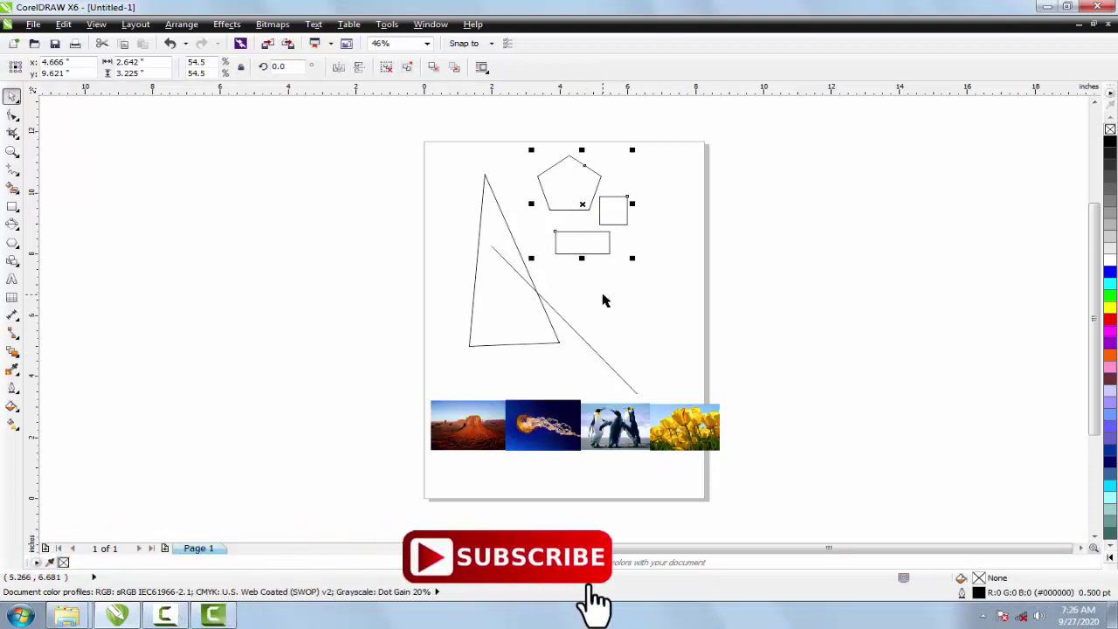
pyautogui.hotkey('ctrl', 'e')
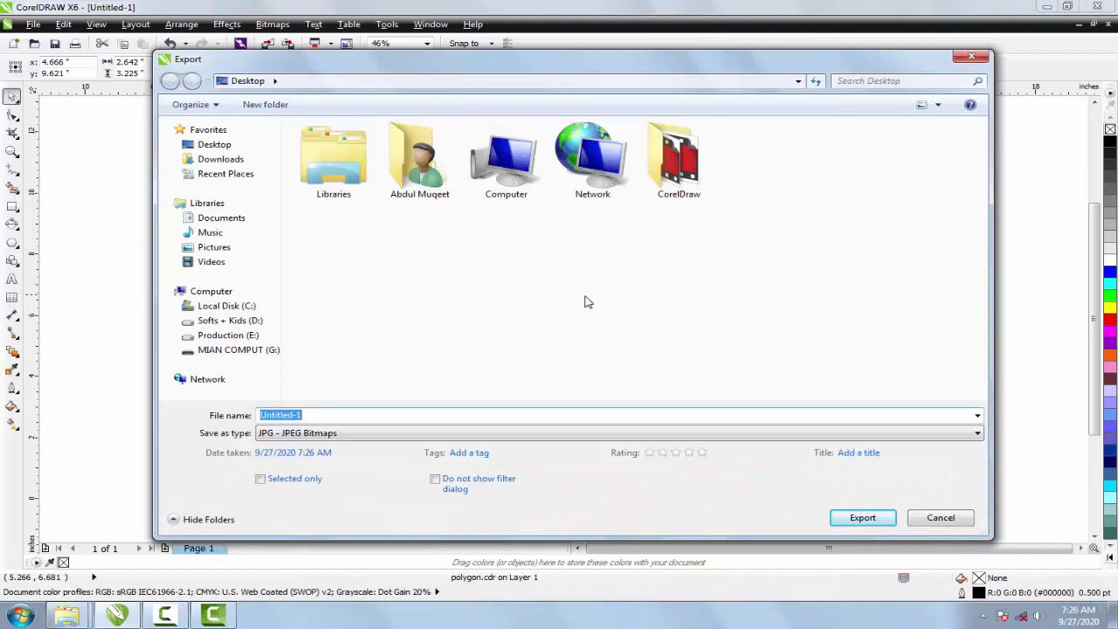
pyautogui.moveTo(226, 460)
pyautogui.mouseDown()
pyautogui.moveTo(285, 496)
pyautogui.moveTo(354, 506)
pyautogui.mouseUp()
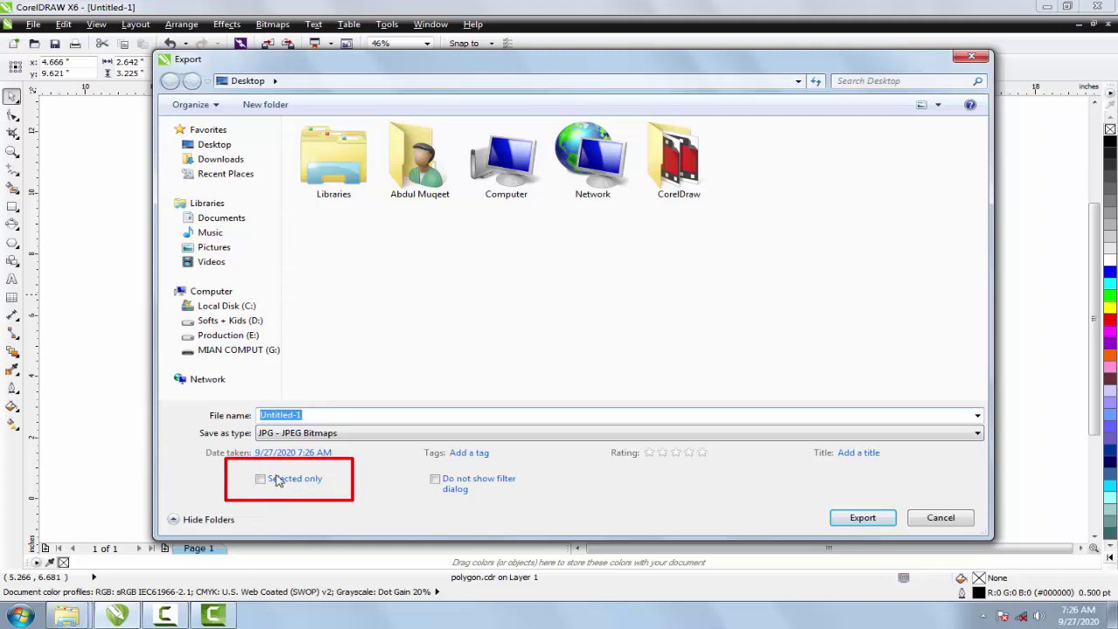
pyautogui.press('Escape')
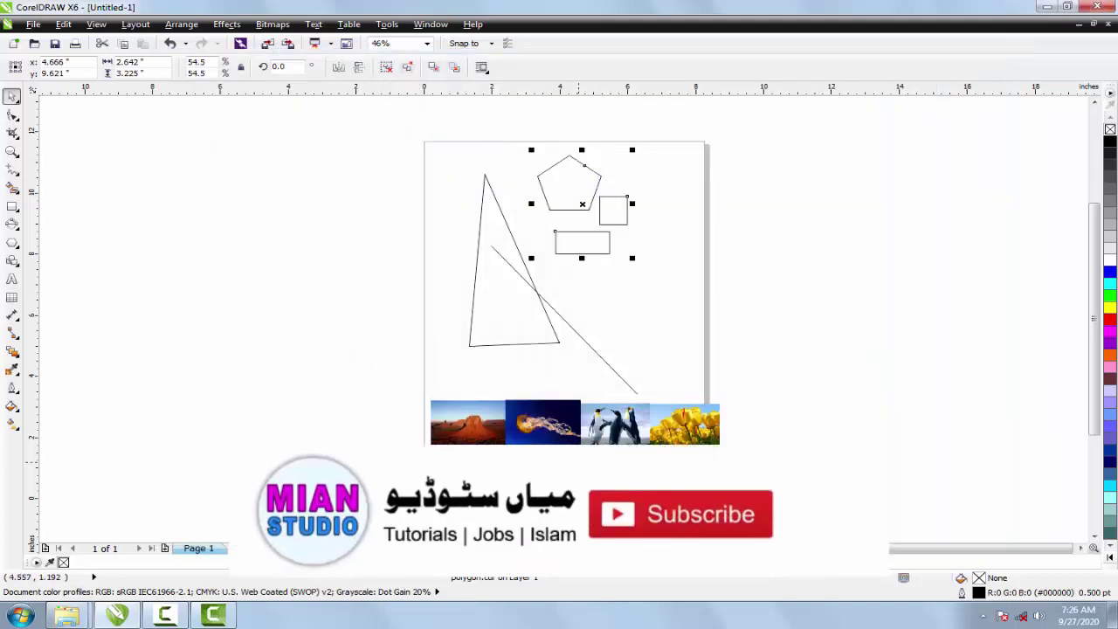
# Start a JPG - JPEG Bitmaps export to the Desktop of only the selected group with the pentagon, square and rectangle.
pyautogui.click(585, 211)
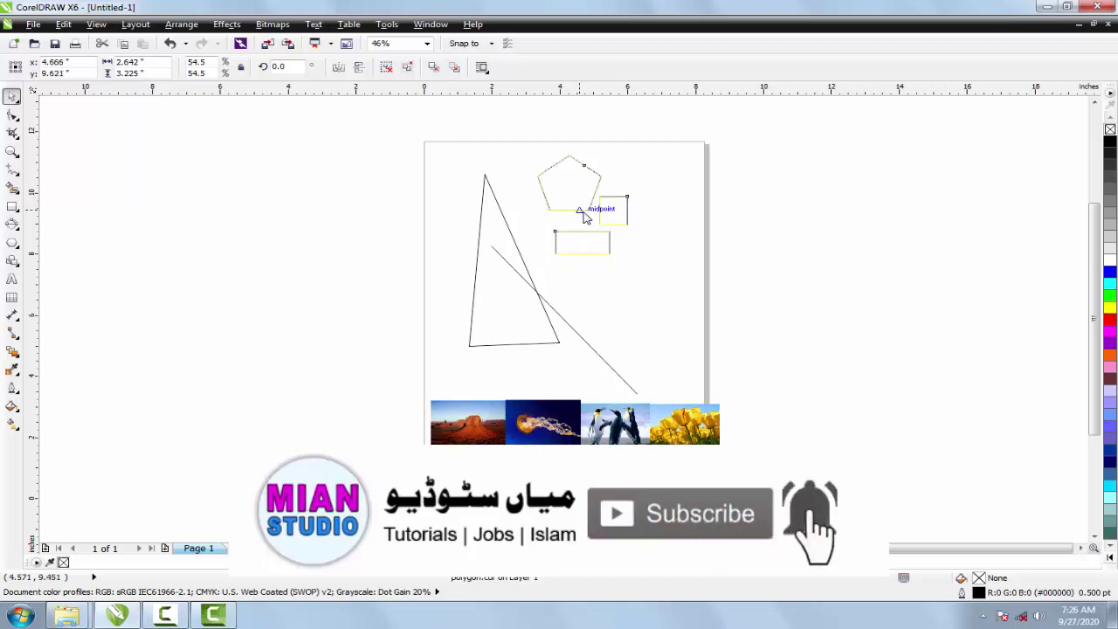
pyautogui.doubleClick(566, 172)
pyautogui.click(569, 172)
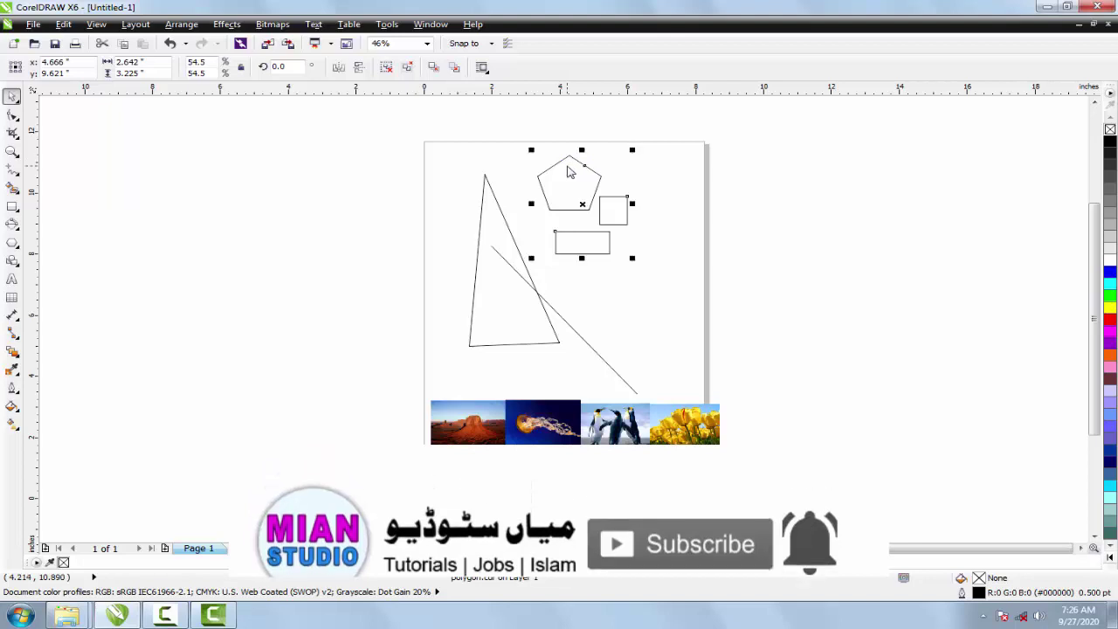
pyautogui.hotkey('ctrl', 'e')
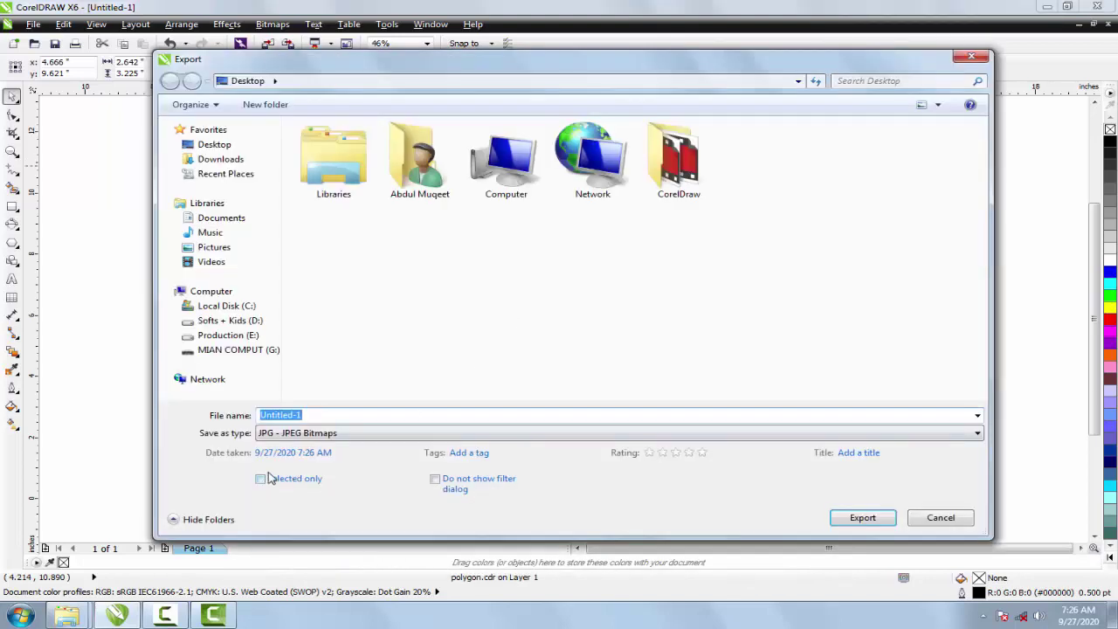
pyautogui.click(266, 479)
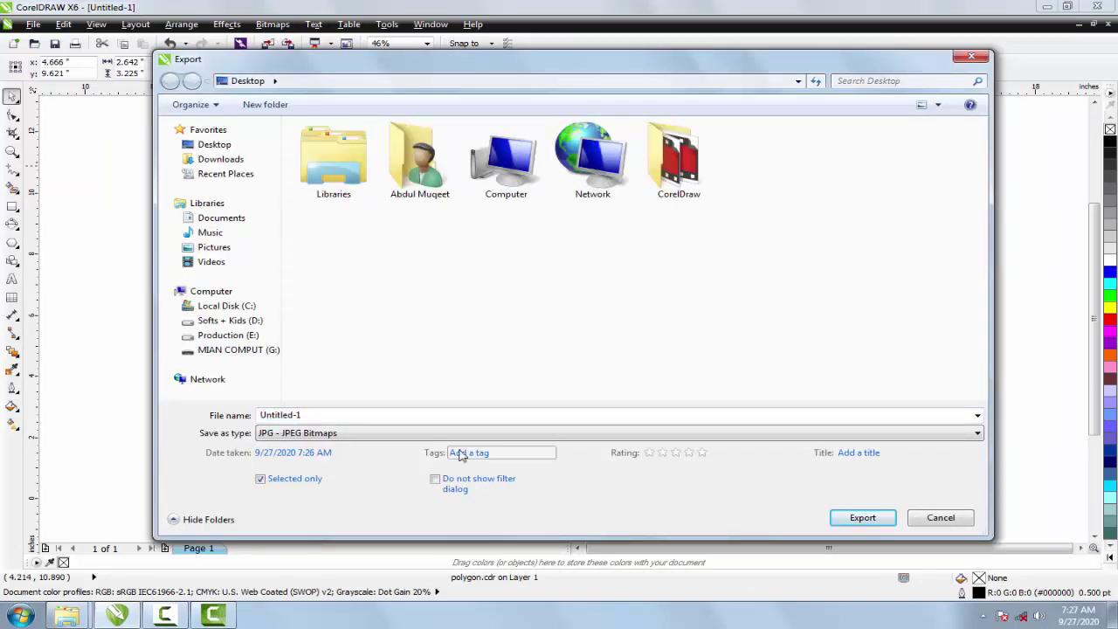
pyautogui.click(858, 517)
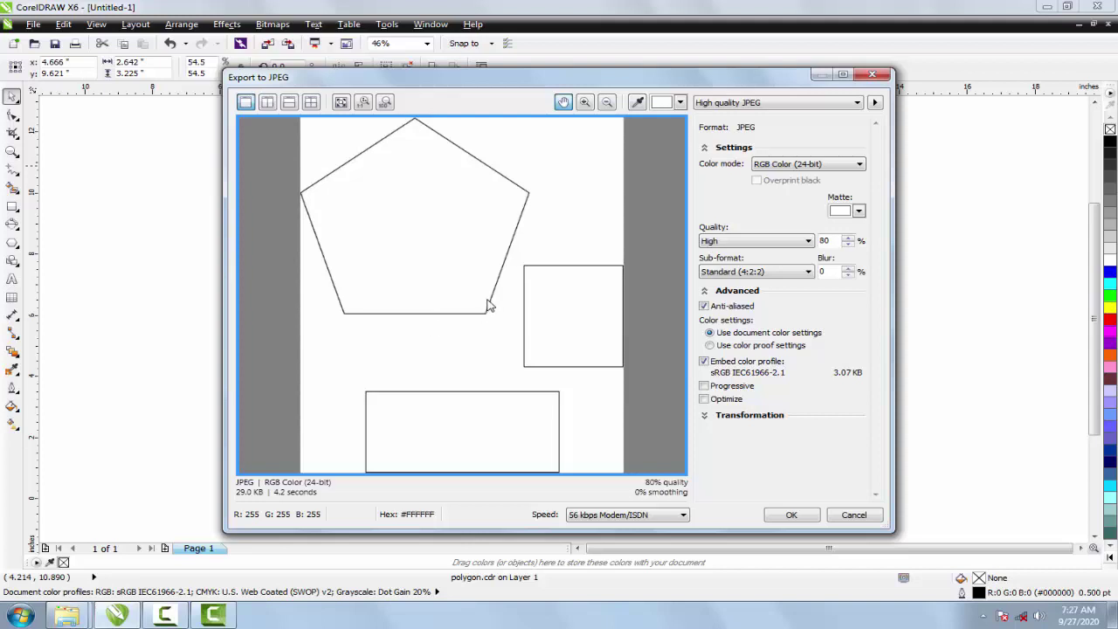
# Choose RGB Color (24-bit) as the color mode and complete the JPEG export.
pyautogui.click(830, 167)
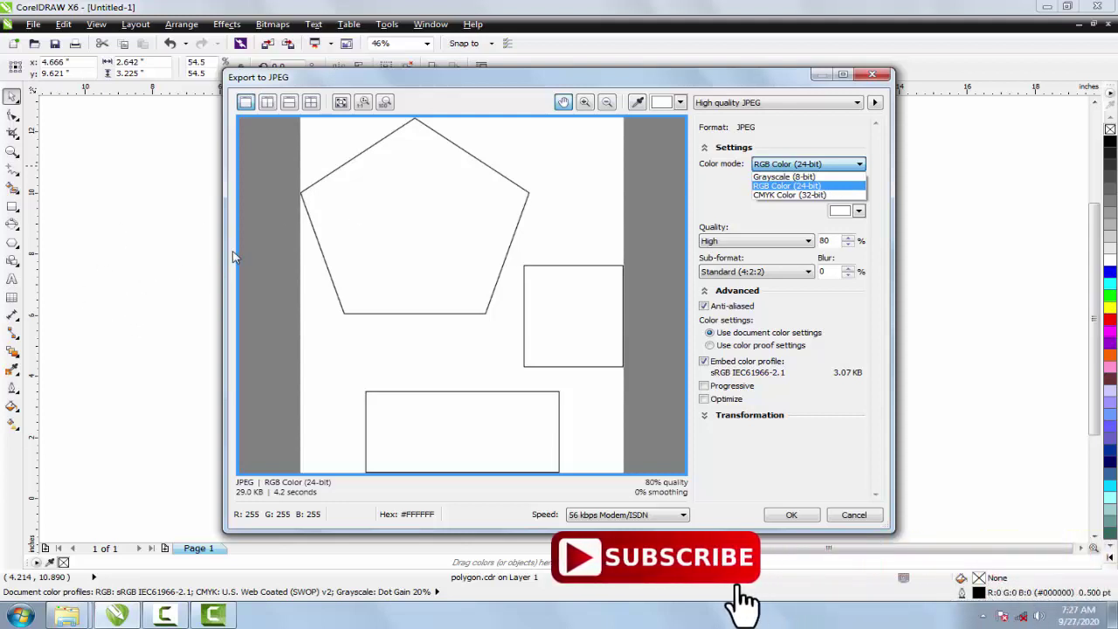
pyautogui.click(785, 186)
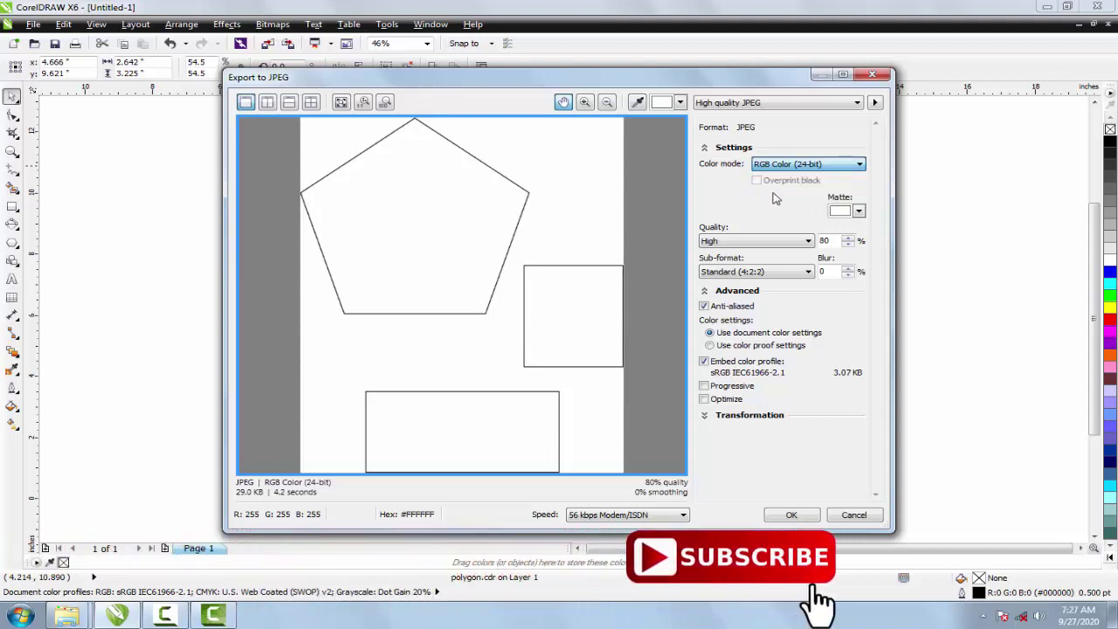
pyautogui.click(792, 515)
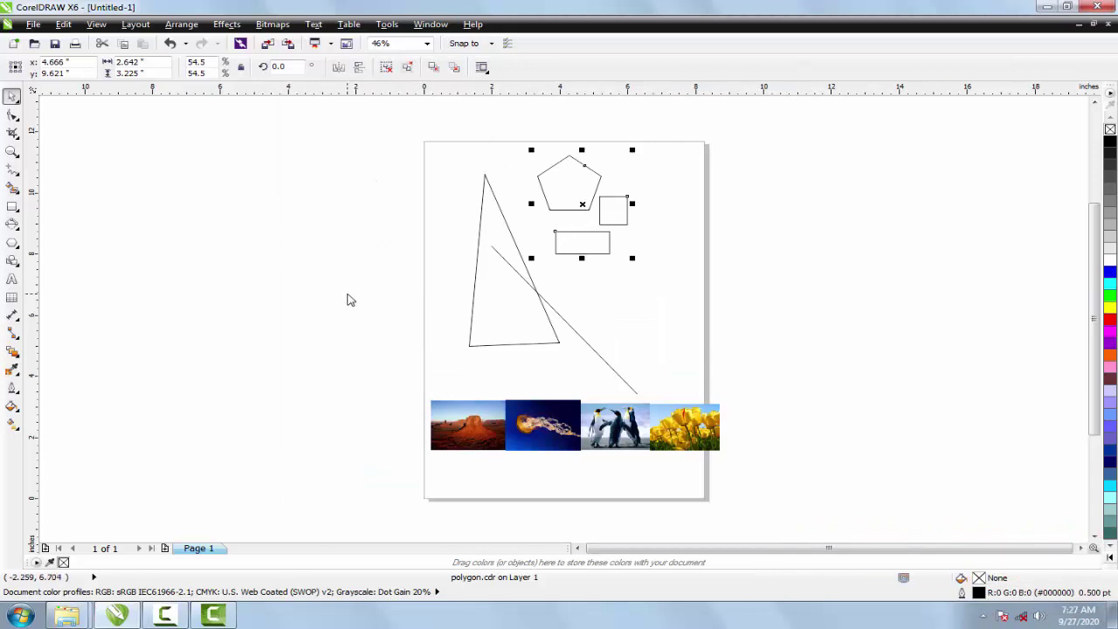
# Switch to Windows Explorer, select the exported Untitled-1 JPEG on the Desktop and enlarge the icons to inspect its thumbnail.
pyautogui.press('super+e')
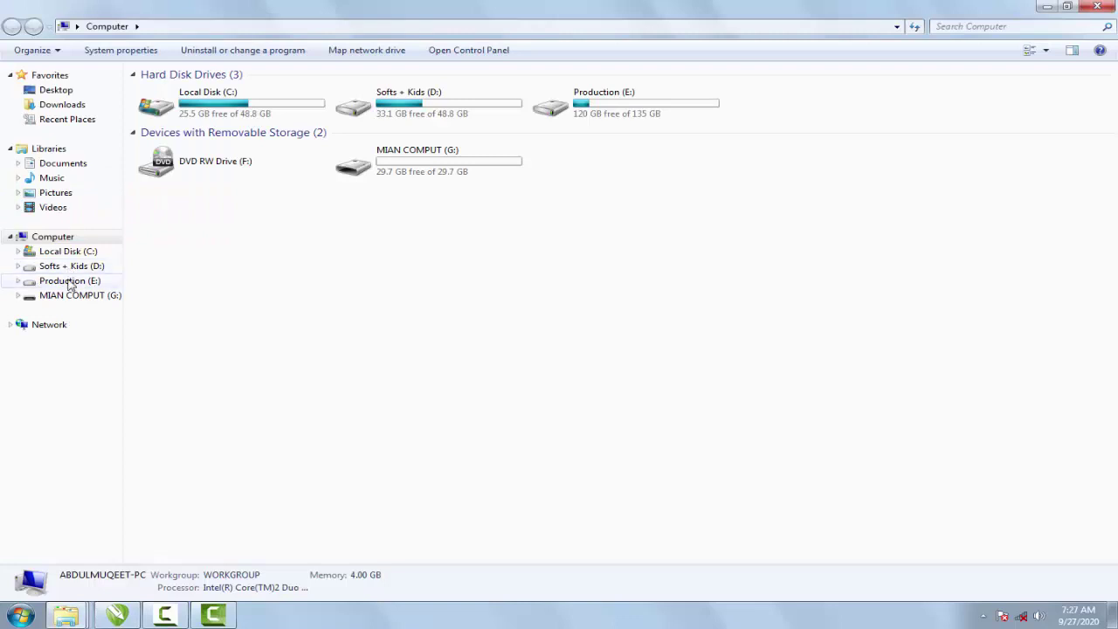
pyautogui.click(56, 90)
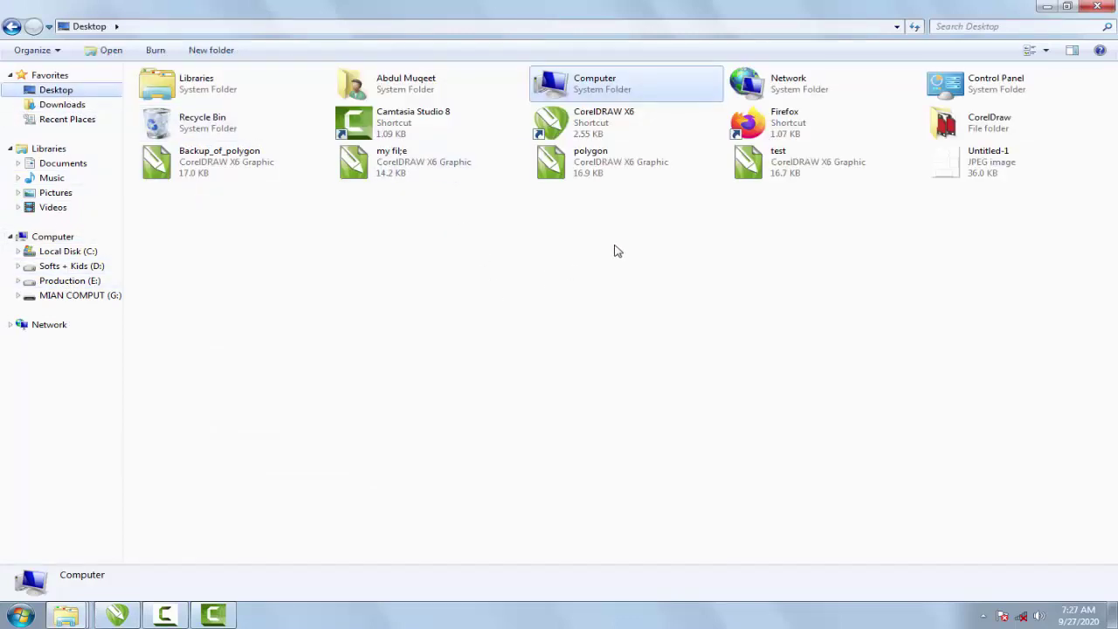
pyautogui.click(952, 166)
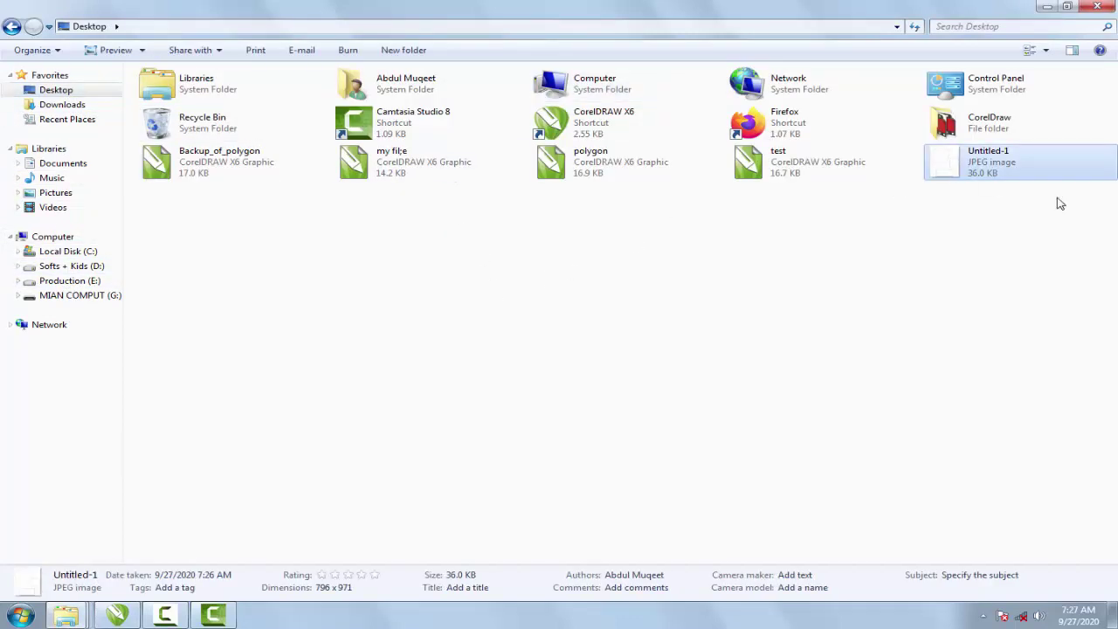
pyautogui.keyDown('ctrl'); pyautogui.scroll(6, 1066, 207); pyautogui.keyUp('ctrl')
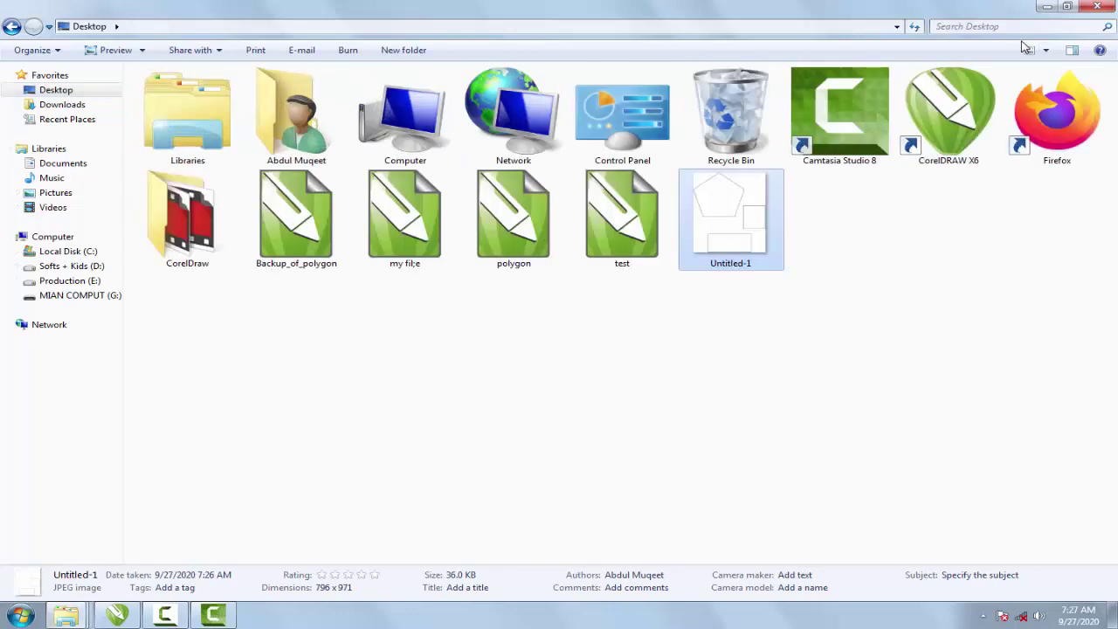
pyautogui.keyDown('ctrl'); pyautogui.scroll(4, 931, 290); pyautogui.keyUp('ctrl')
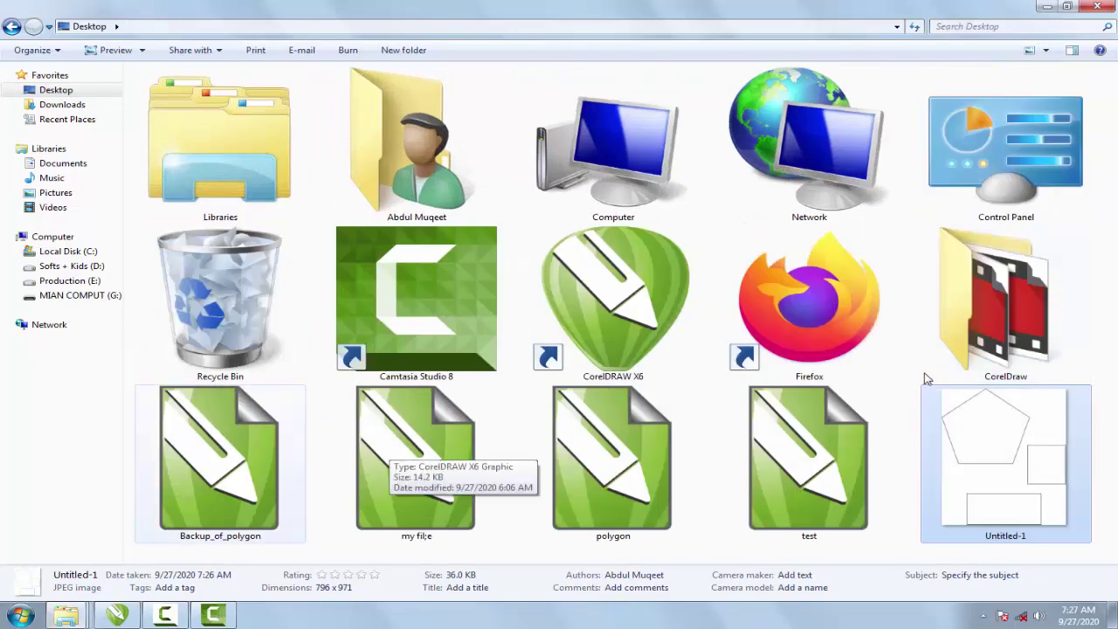
pyautogui.moveTo(894, 371); pyautogui.dragTo(1102, 547)
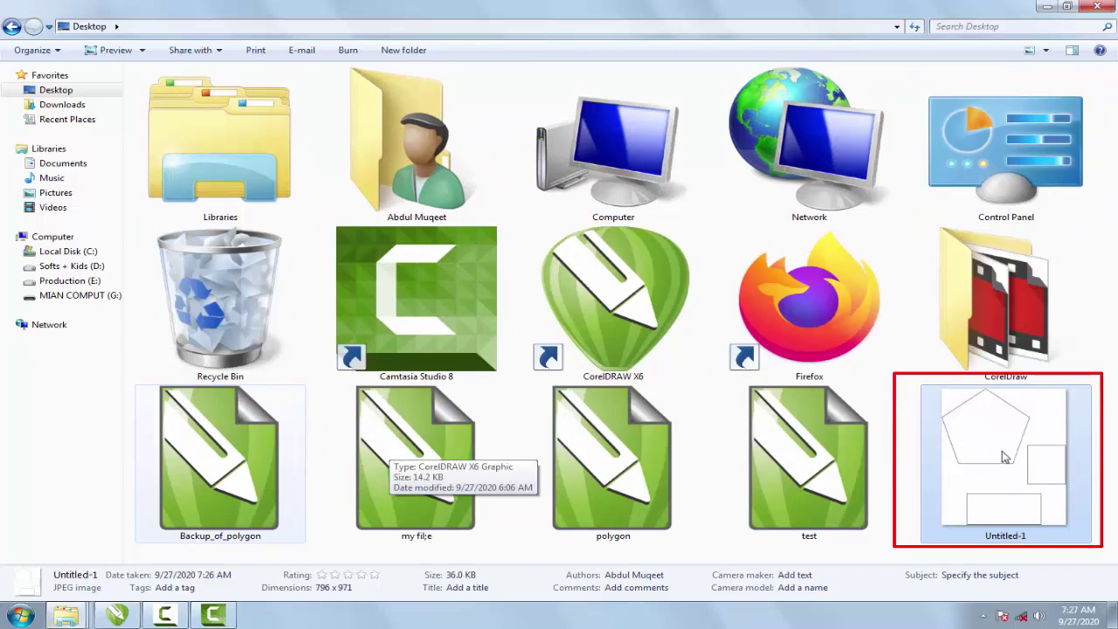
pyautogui.press('Escape')
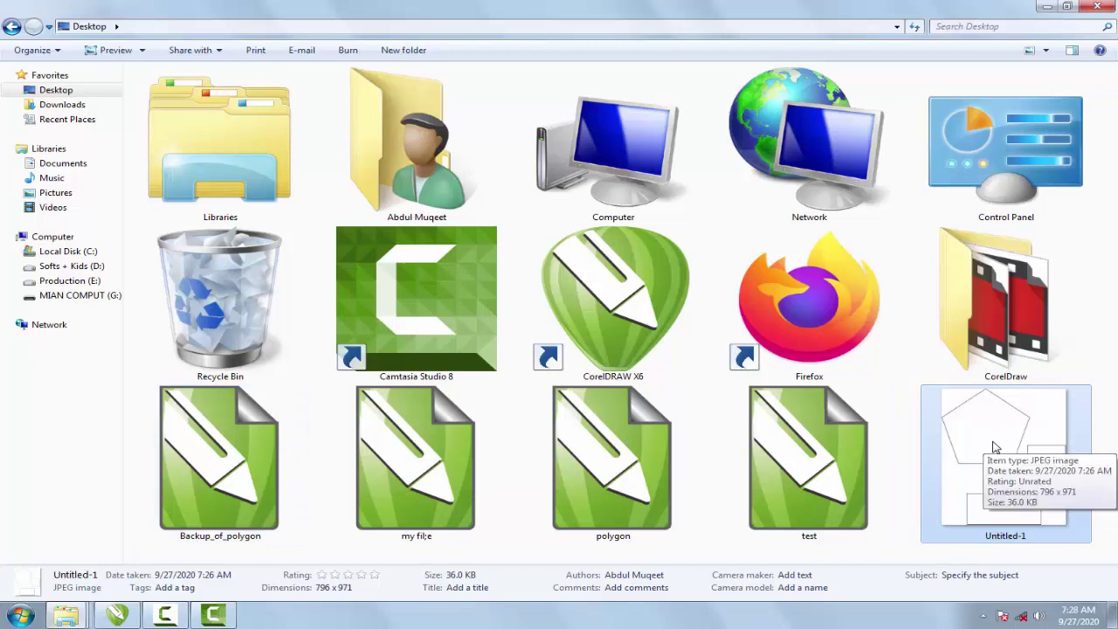